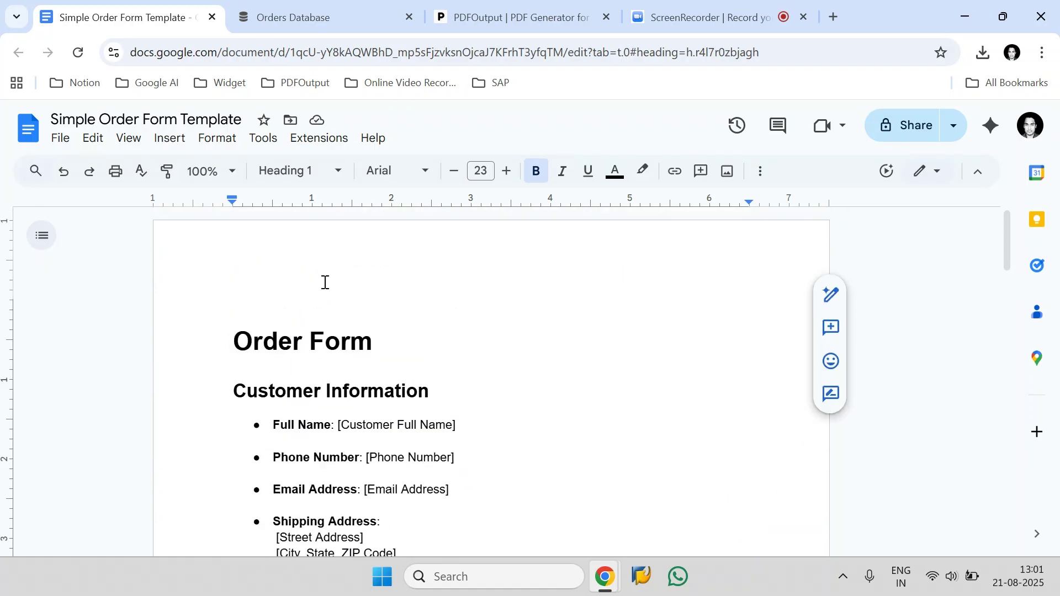
# Examine the placeholders in the order form template and the three records in Notion's Orders Database, marking all records and clearing the selection.
pyautogui.scroll(-2, 325, 282)
pyautogui.scroll(-15, 325, 291)
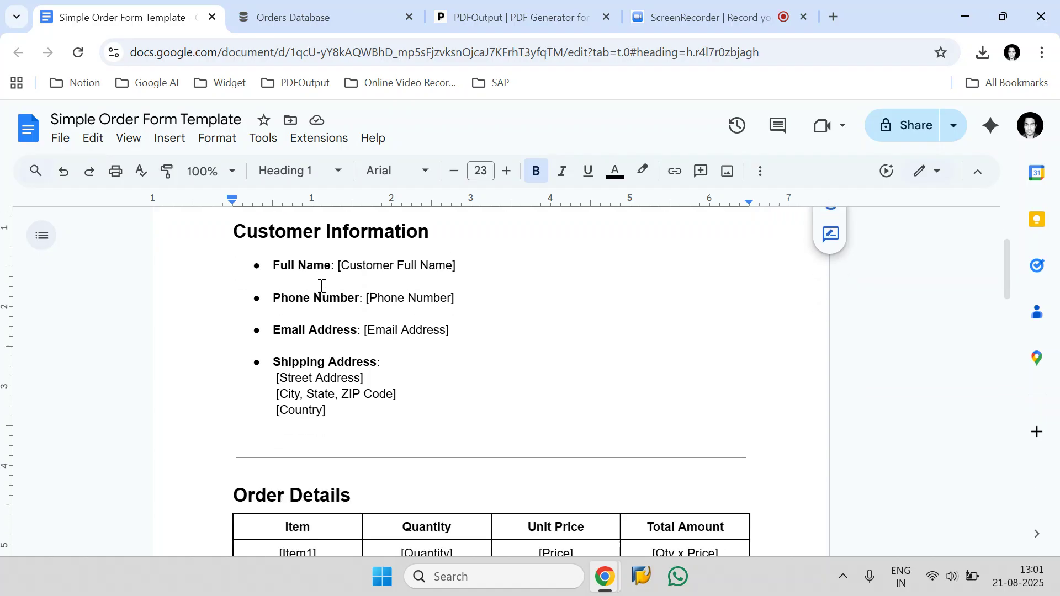
pyautogui.scroll(5, 353, 301)
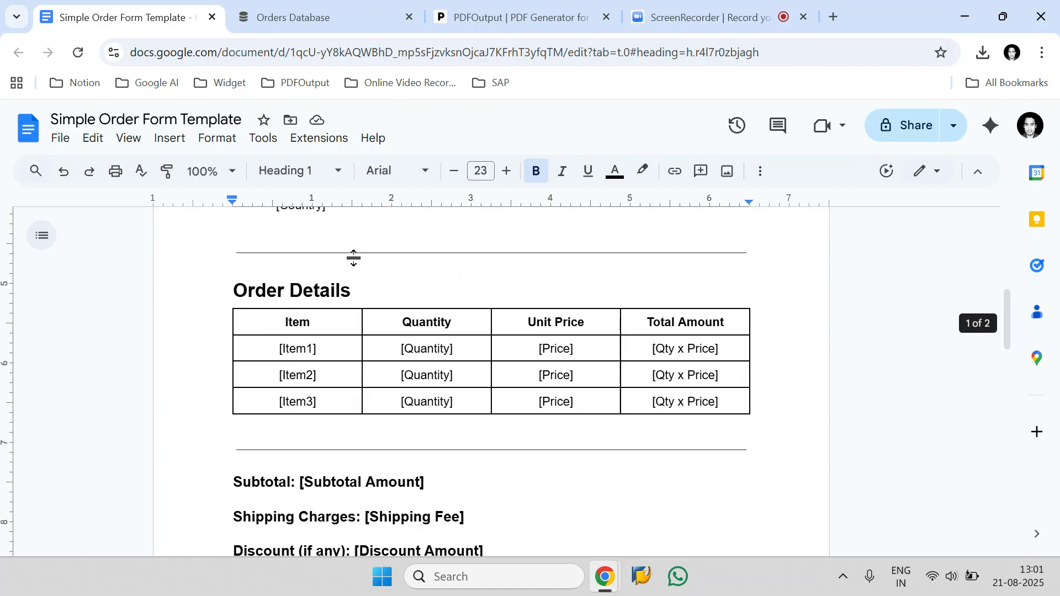
pyautogui.click(320, 15)
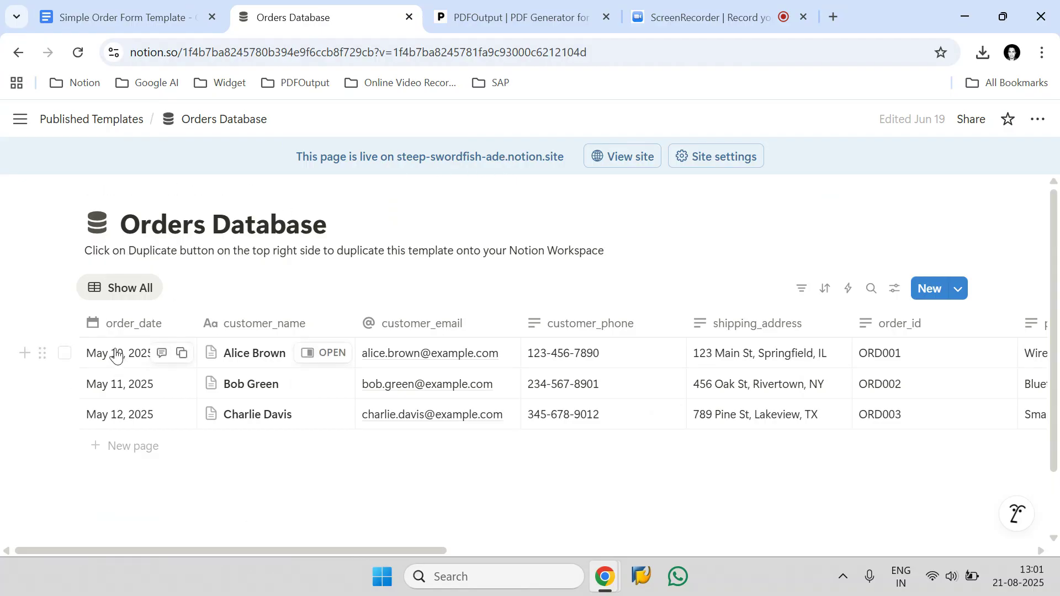
pyautogui.click(64, 354)
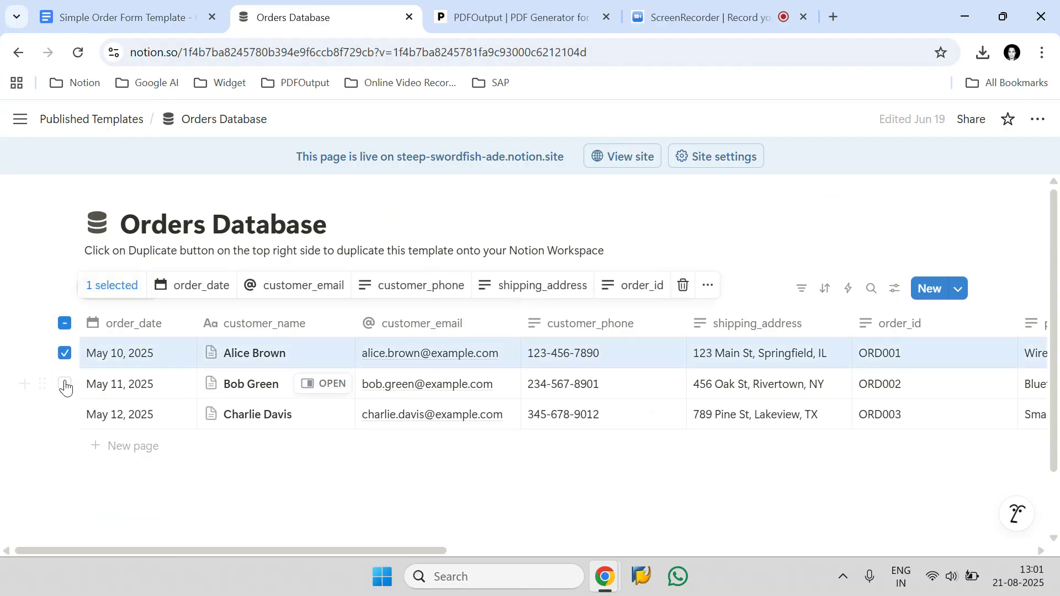
pyautogui.click(65, 385)
pyautogui.click(65, 414)
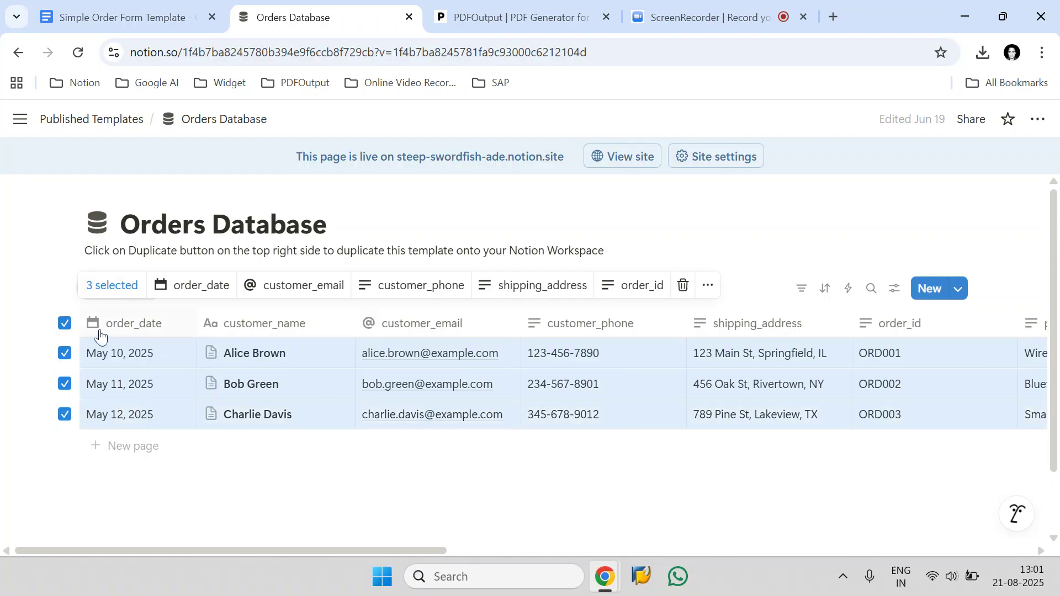
pyautogui.click(72, 326)
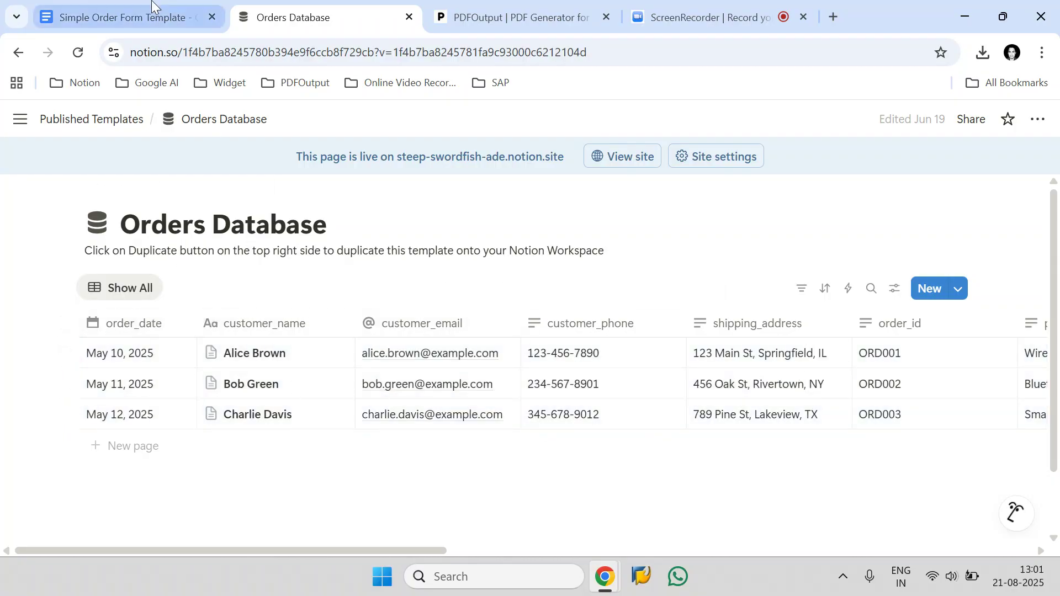
# Review the order form template's beginning again and mark the three Orders Database records once more, clearing the selection.
pyautogui.click(122, 18)
pyautogui.scroll(6, 471, 328)
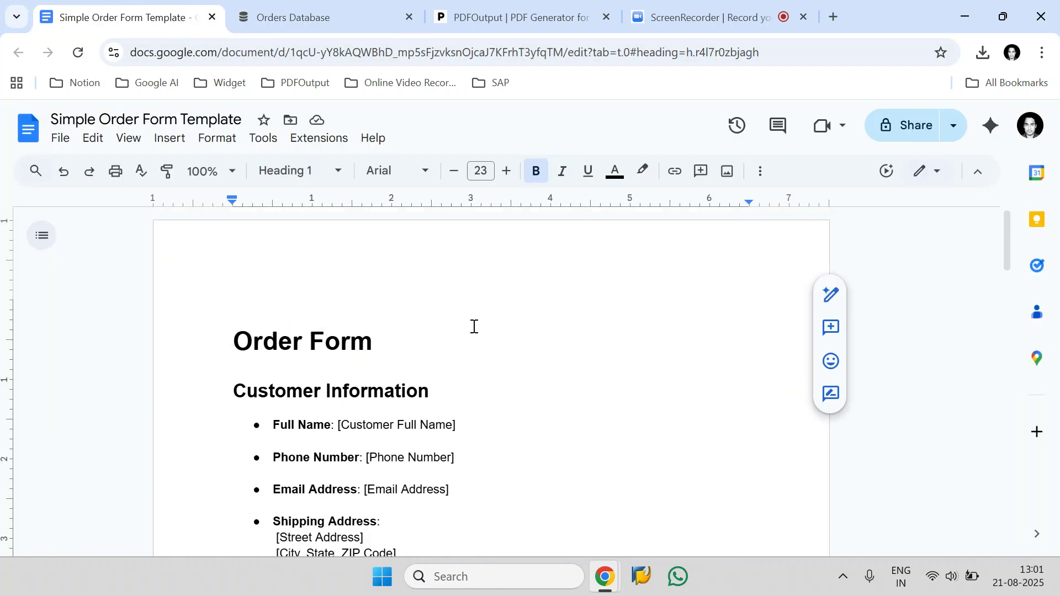
pyautogui.scroll(-3, 474, 326)
pyautogui.scroll(3, 480, 324)
pyautogui.click(292, 17)
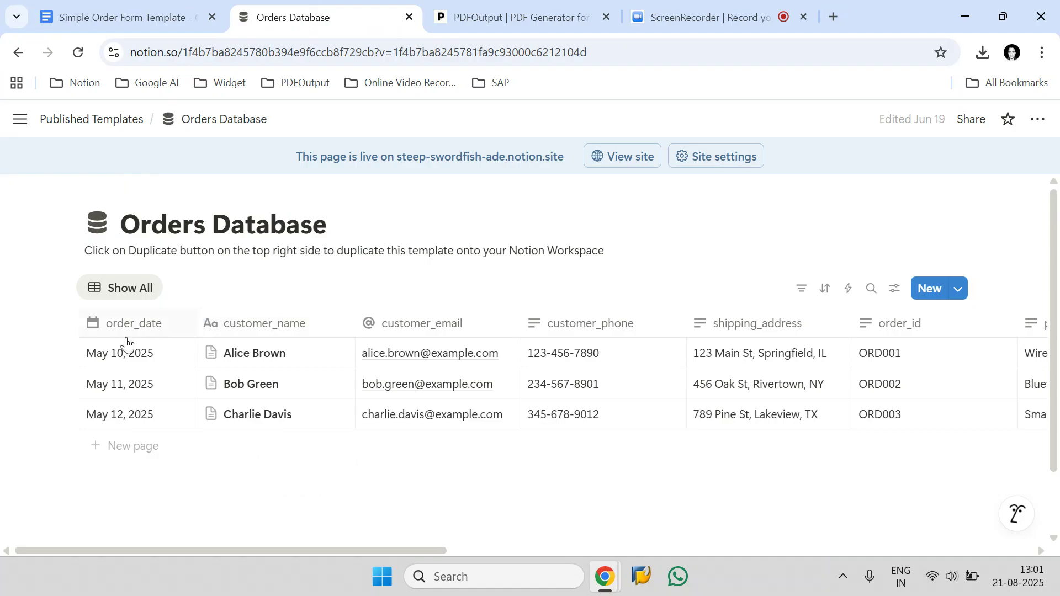
pyautogui.click(65, 353)
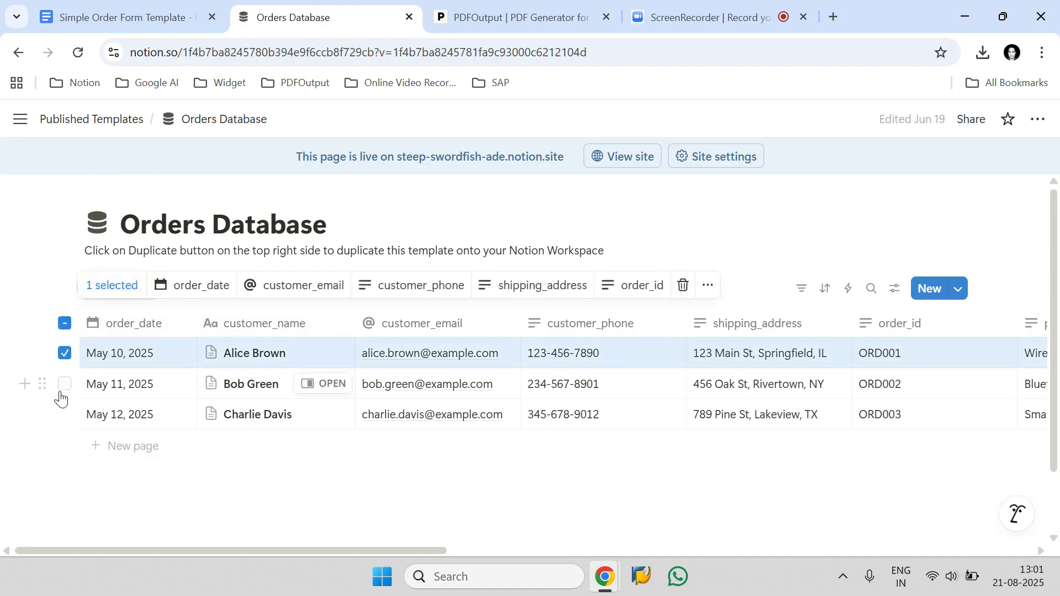
pyautogui.click(64, 384)
pyautogui.click(64, 414)
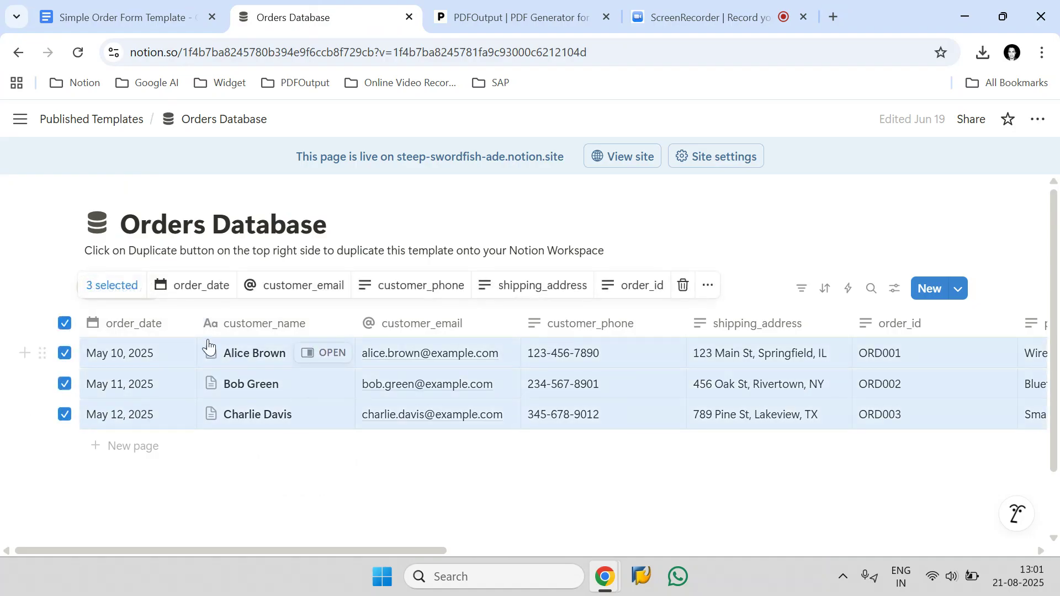
pyautogui.click(288, 478)
# Switch to PDFOutput, get started for free and choose the first listed Google account for signing in.
pyautogui.click(478, 27)
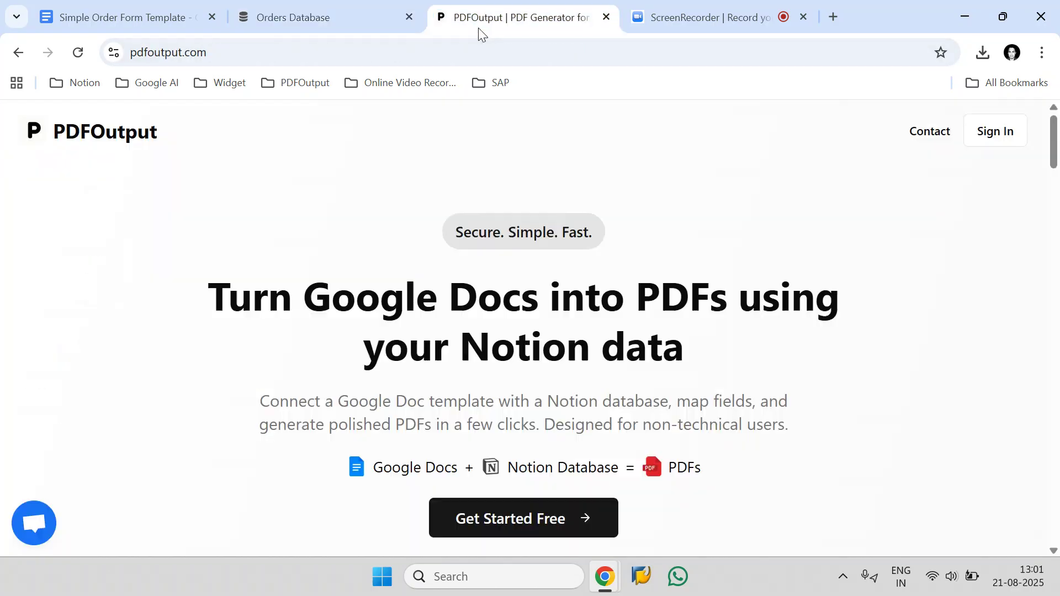
pyautogui.moveTo(170, 146); pyautogui.dragTo(64, 139)
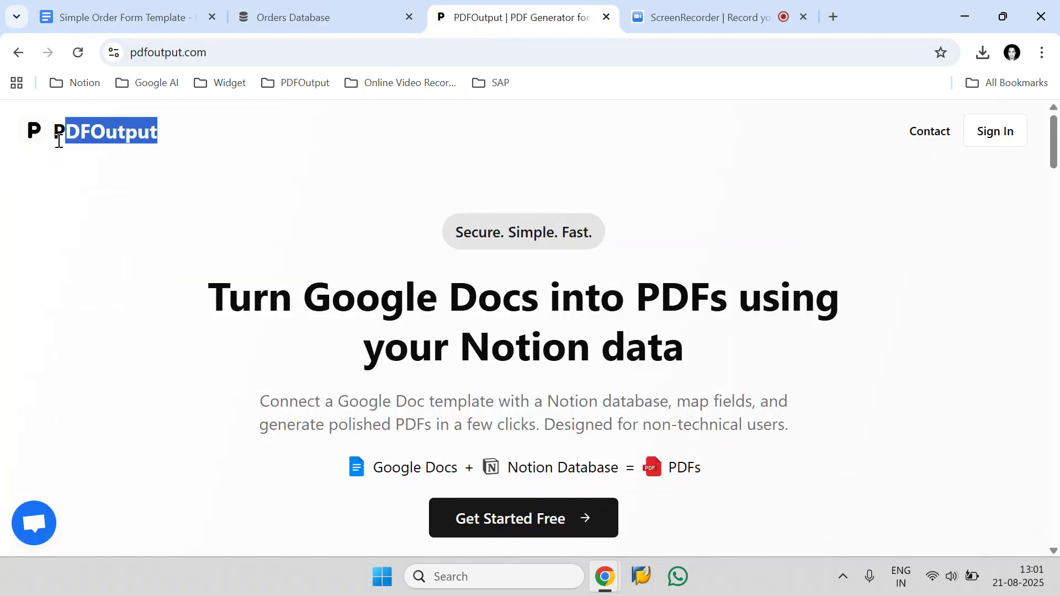
pyautogui.click(212, 222)
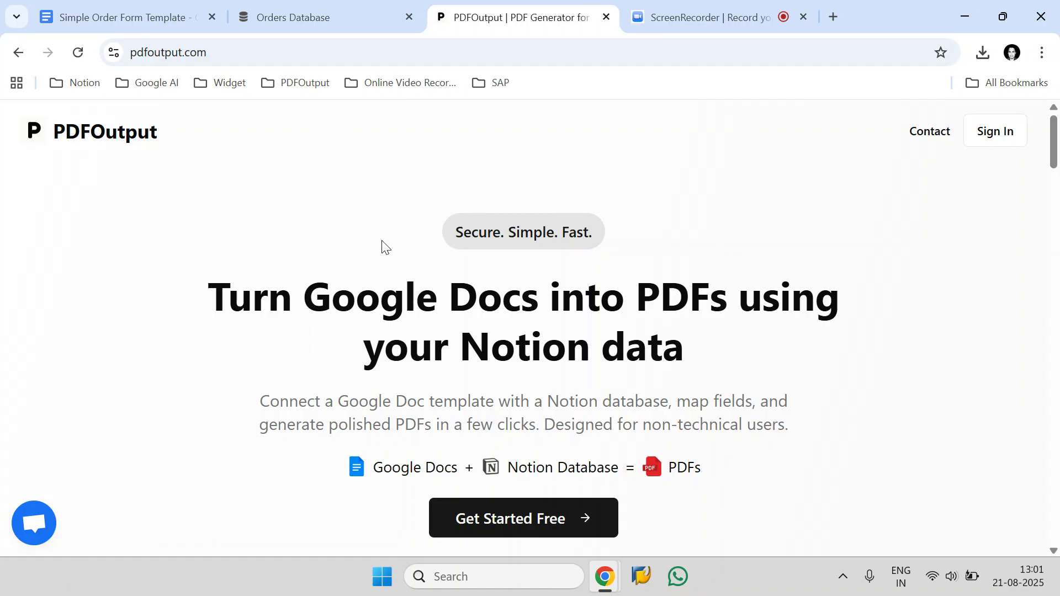
pyautogui.click(537, 512)
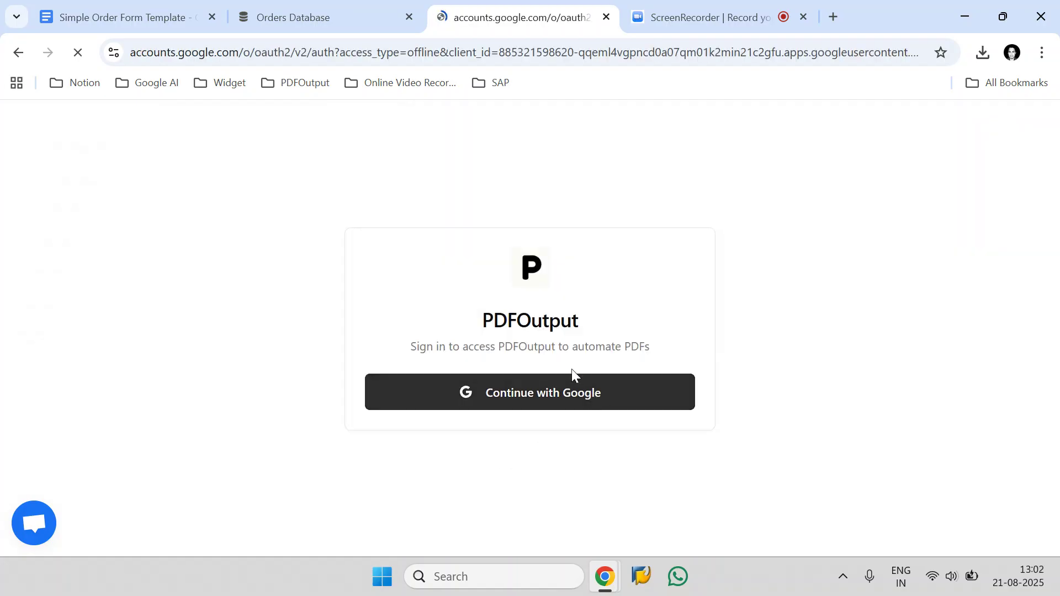
pyautogui.scroll(-3, 660, 286)
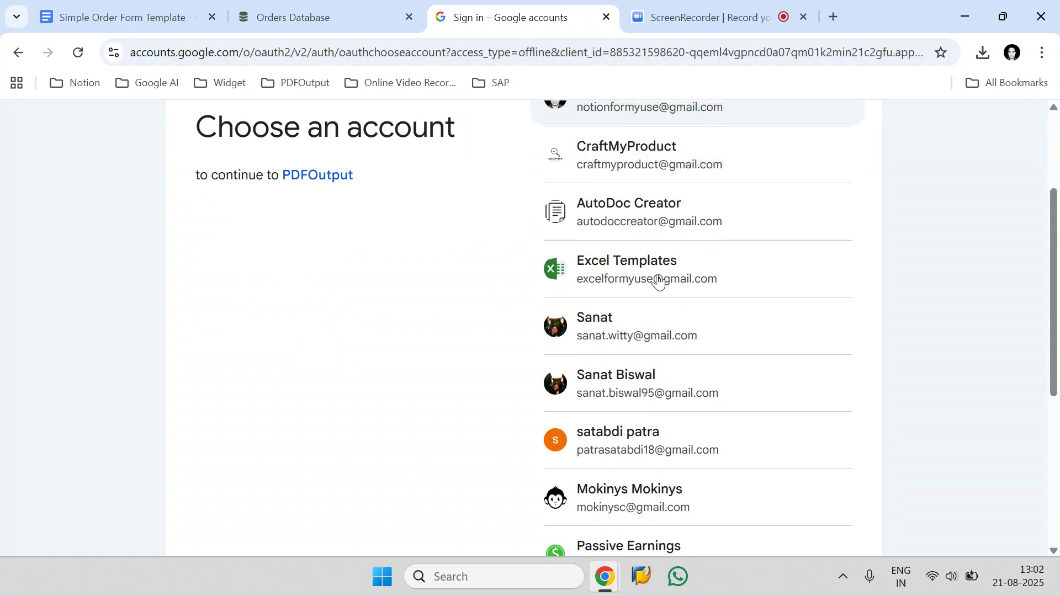
pyautogui.scroll(3, 660, 281)
pyautogui.click(739, 259)
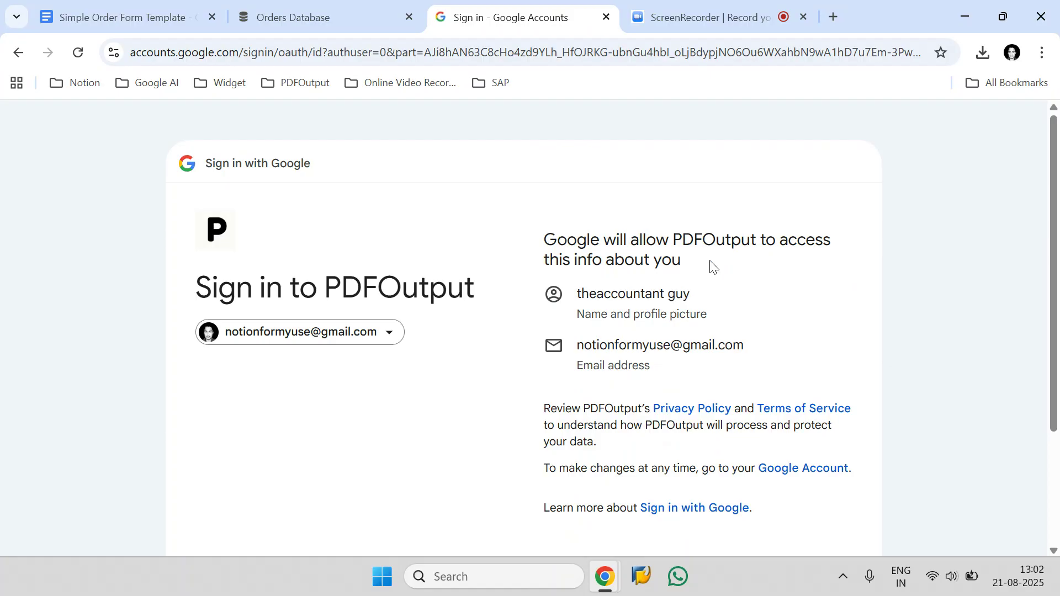
# Approve the Google sign-in and grant PDFOutput access to the specific Google Drive files used with it.
pyautogui.scroll(-2, 713, 267)
pyautogui.click(798, 493)
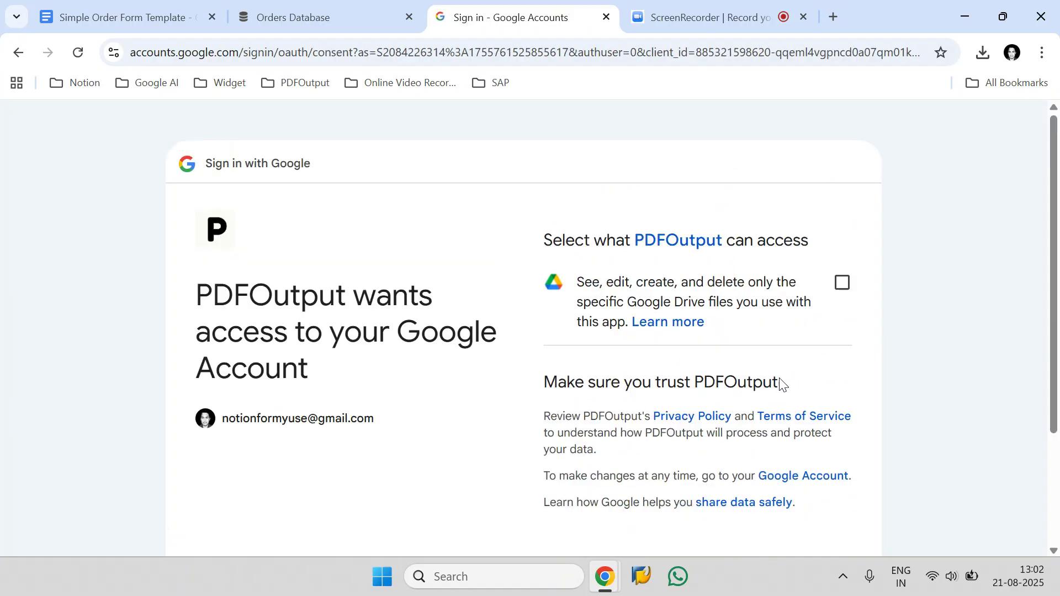
pyautogui.click(843, 284)
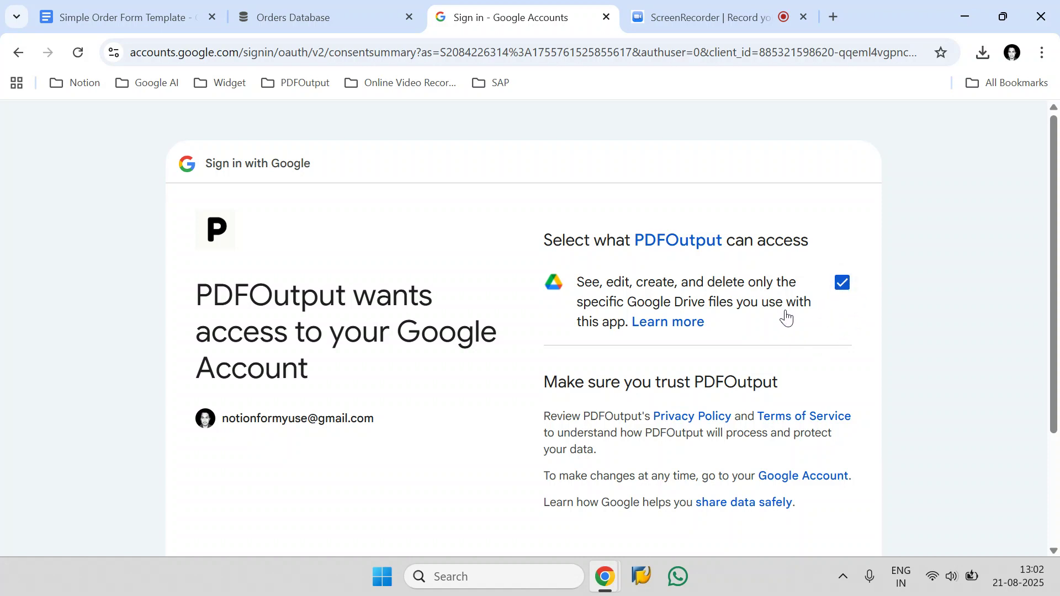
pyautogui.scroll(-3, 834, 359)
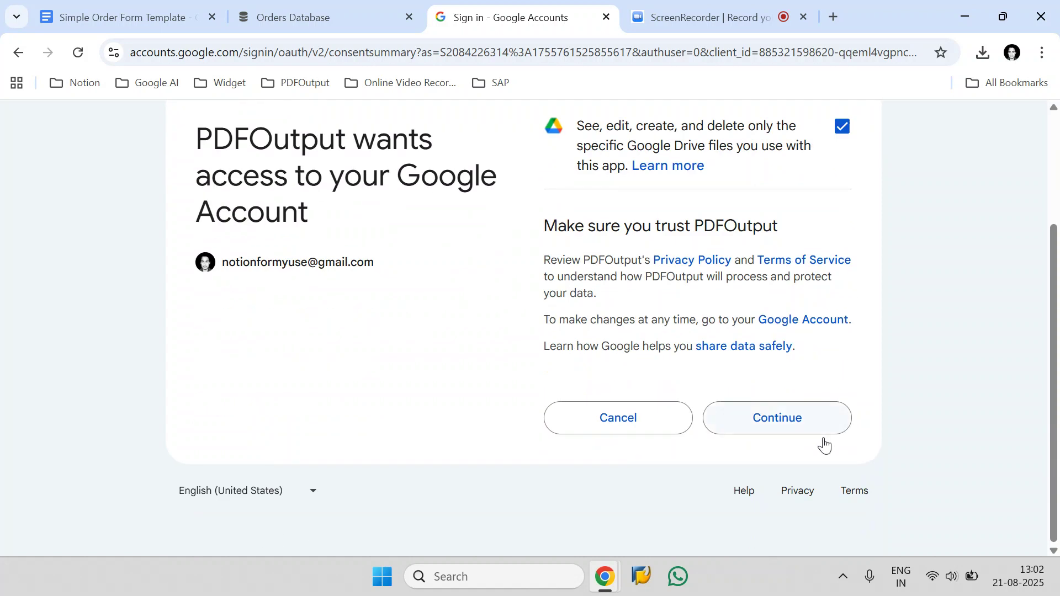
pyautogui.click(818, 419)
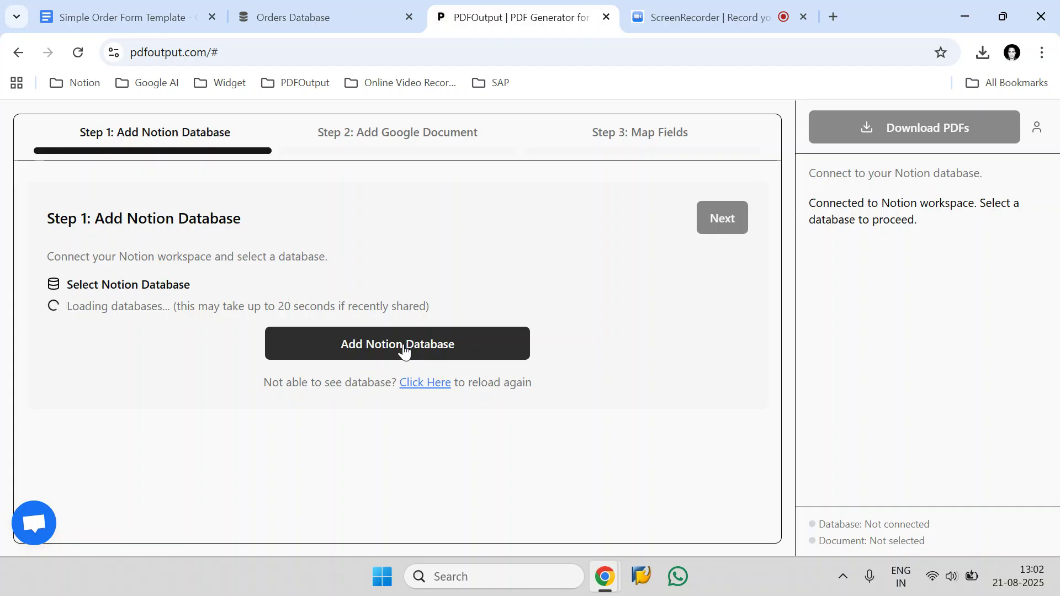
# Start adding a Notion database in PDFOutput and copy the title "Orders Database" from its Notion page.
pyautogui.click(488, 358)
pyautogui.click(640, 380)
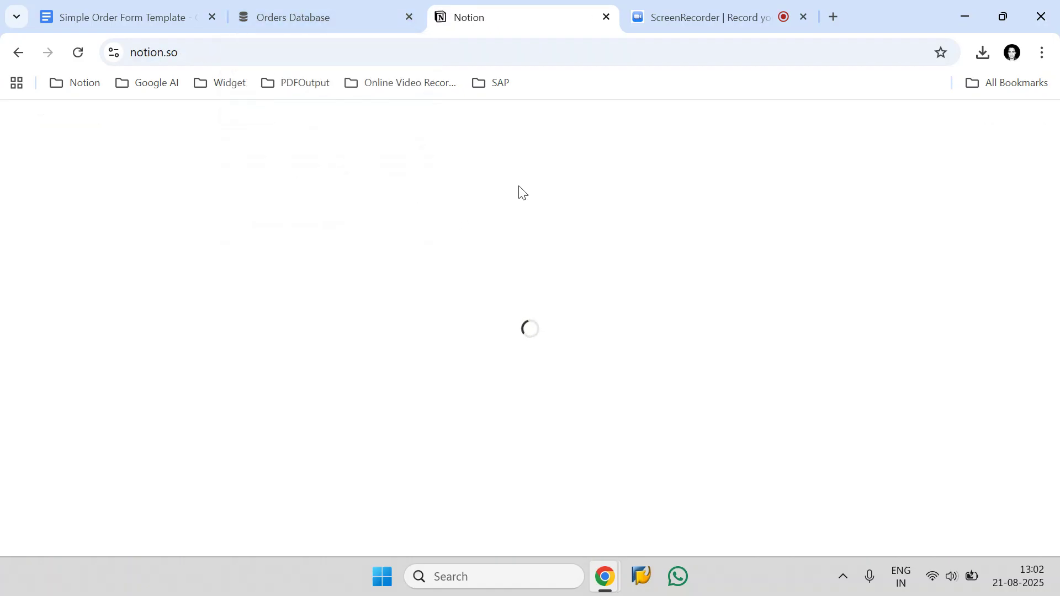
pyautogui.click(317, 14)
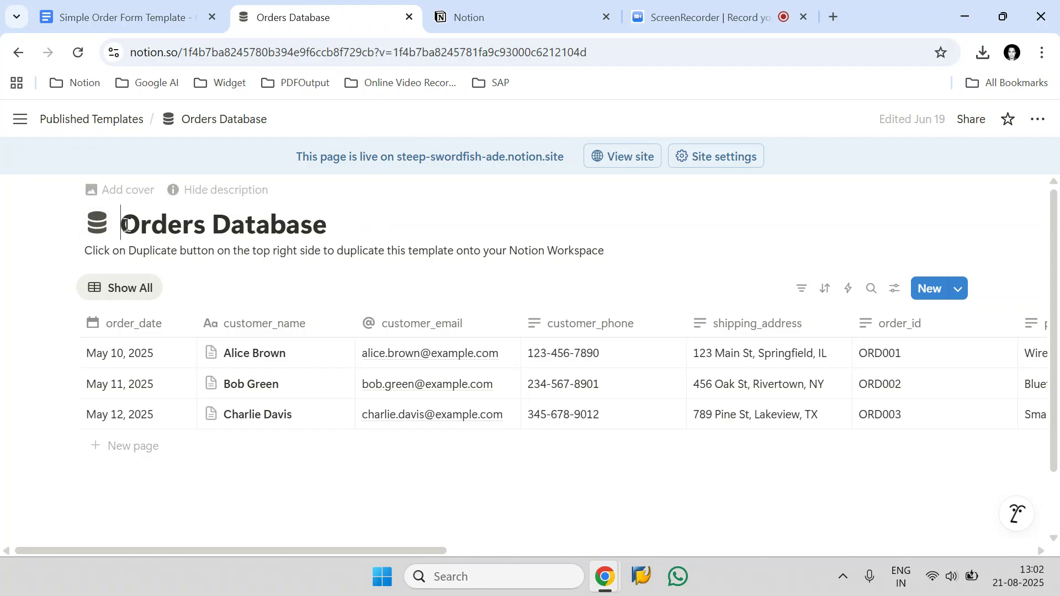
pyautogui.moveTo(126, 225); pyautogui.dragTo(329, 225)
pyautogui.rightClick(318, 231)
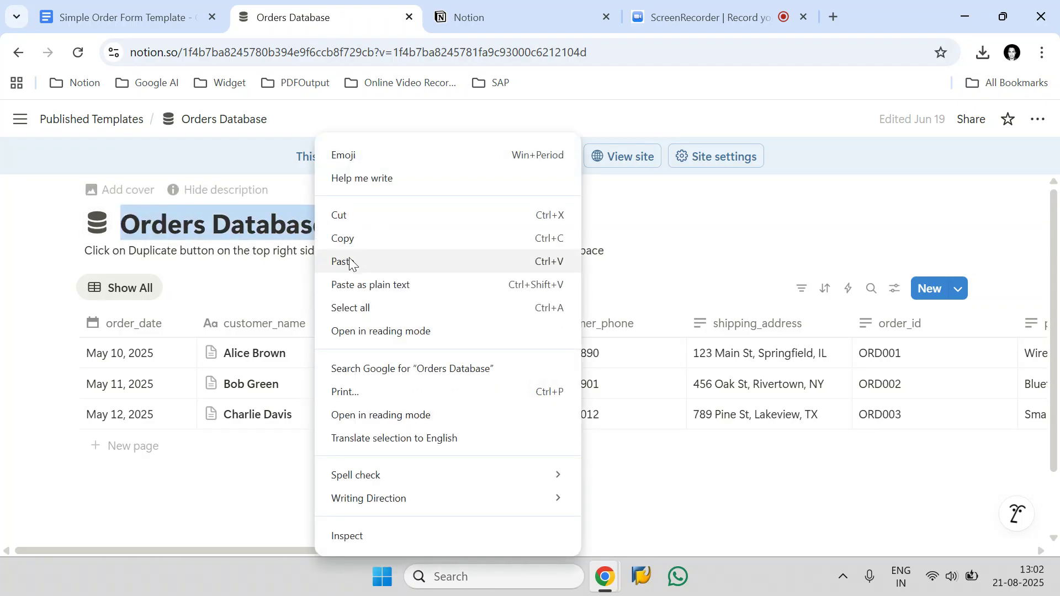
pyautogui.click(348, 236)
# Go to page selection in the Notion connection request, search for "Orders Database" and select that database.
pyautogui.click(497, 16)
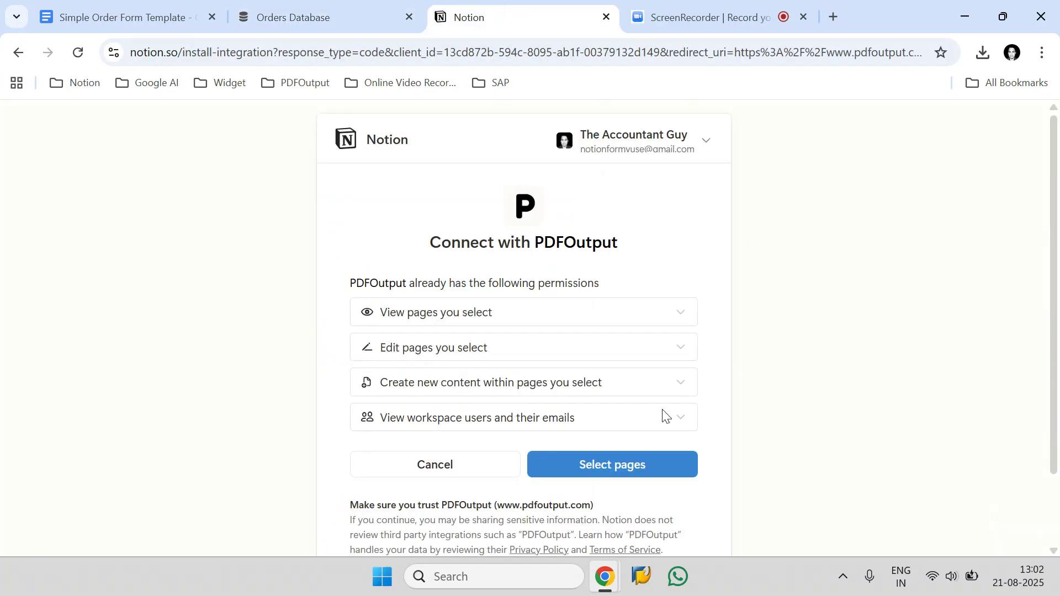
pyautogui.click(657, 471)
pyautogui.rightClick(419, 243)
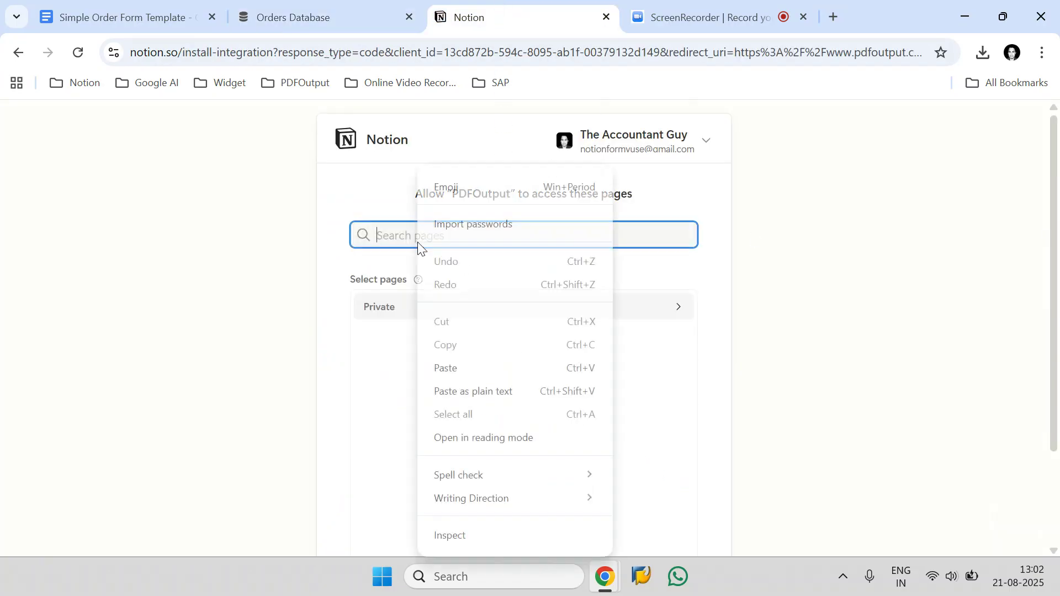
pyautogui.click(447, 365)
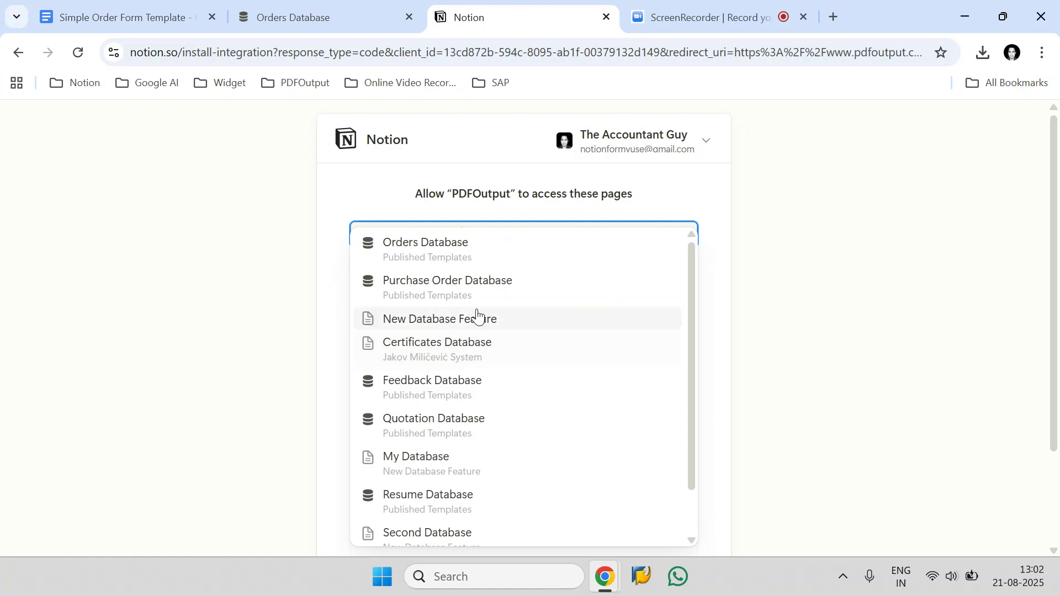
pyautogui.click(607, 254)
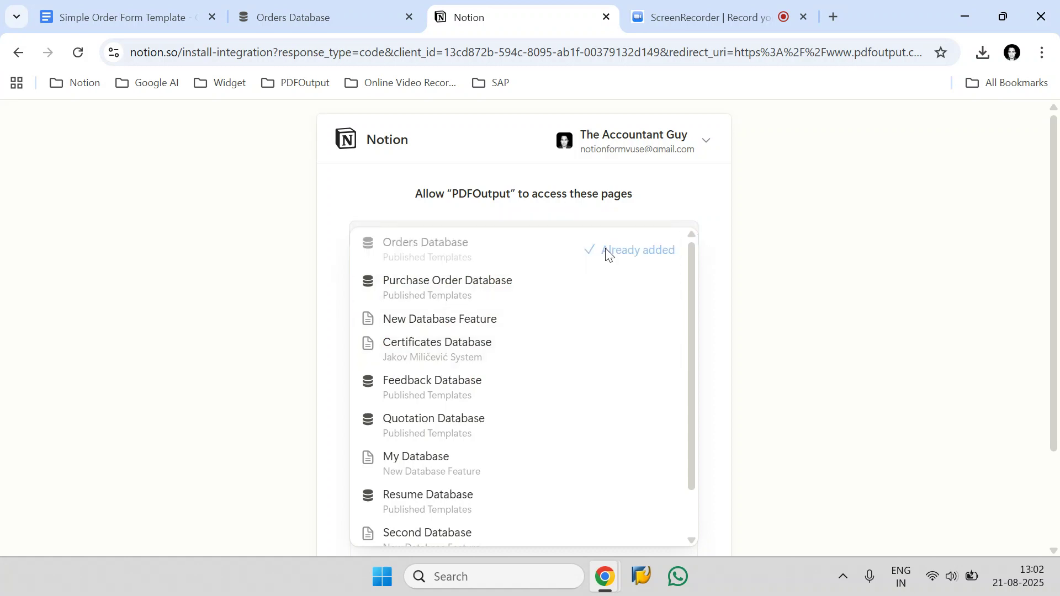
# Check the manually selected page under Private and allow PDFOutput to access it.
pyautogui.click(677, 193)
pyautogui.click(663, 336)
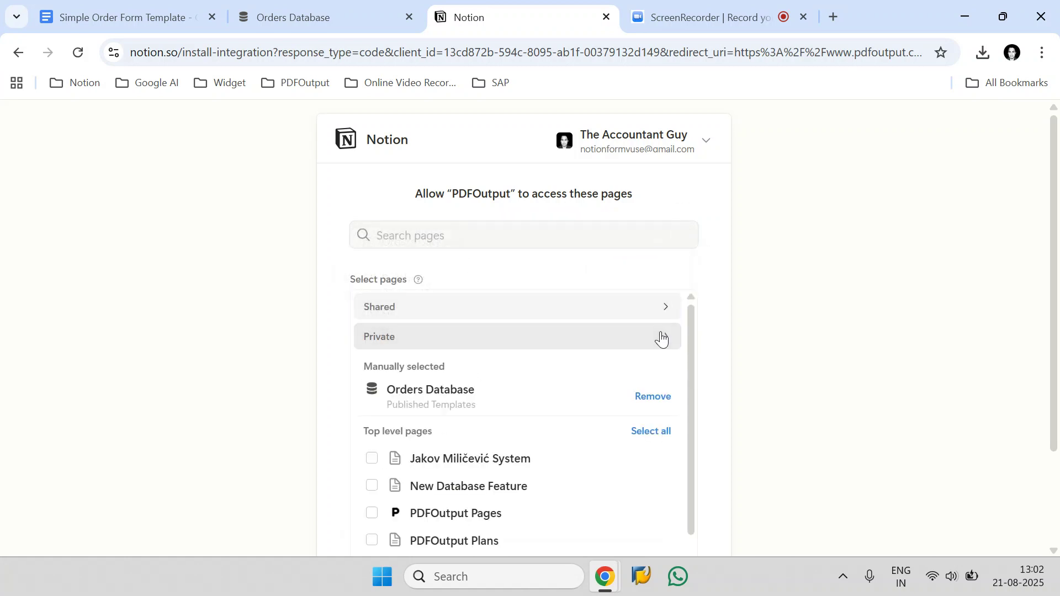
pyautogui.scroll(-2, 582, 369)
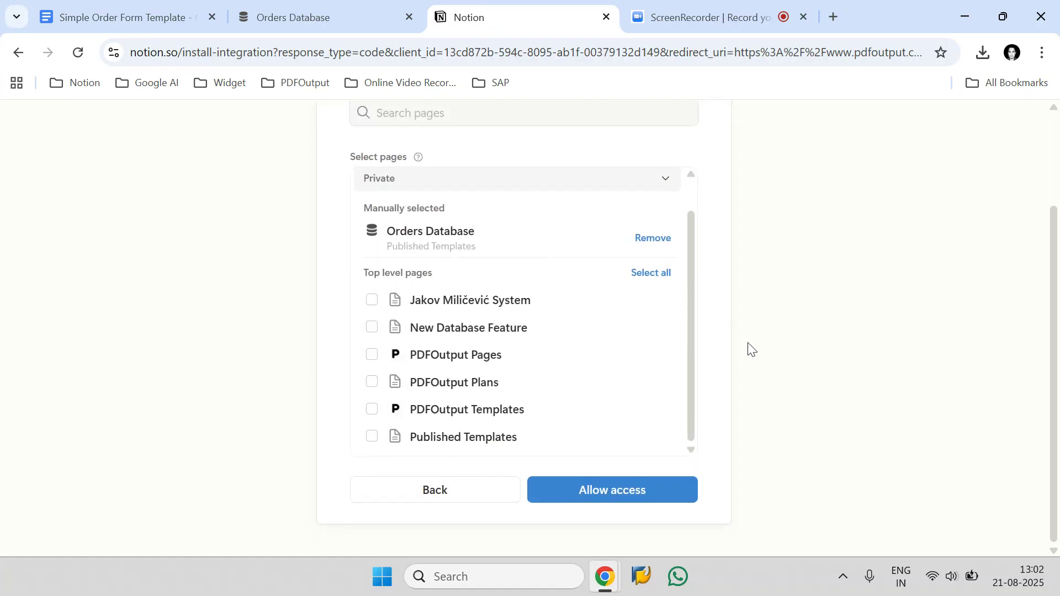
pyautogui.click(649, 489)
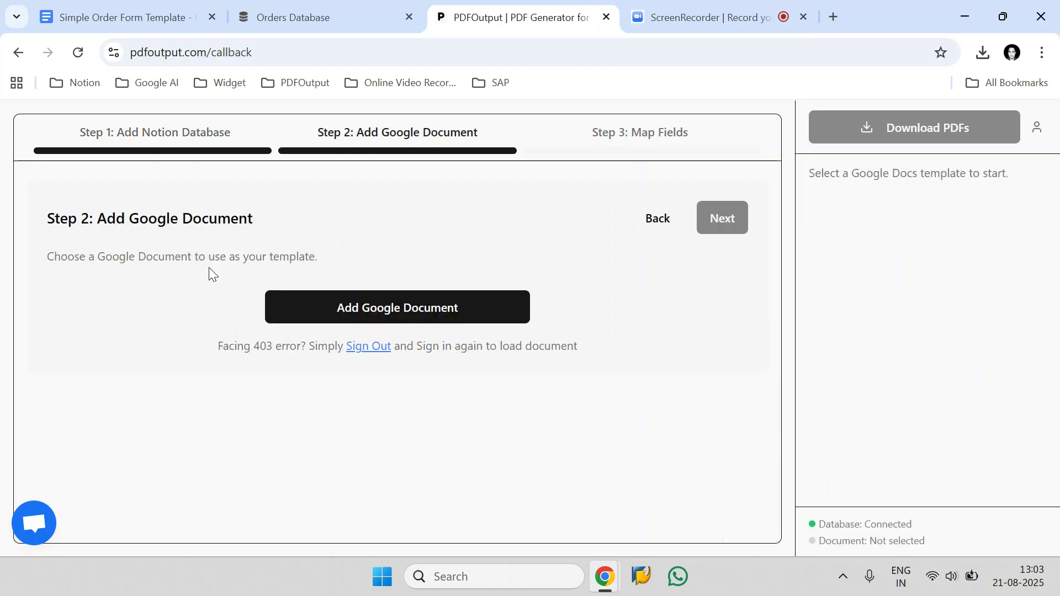
# Check that Orders Database is chosen in step 1 and open the Google document picker in step 2.
pyautogui.click(184, 141)
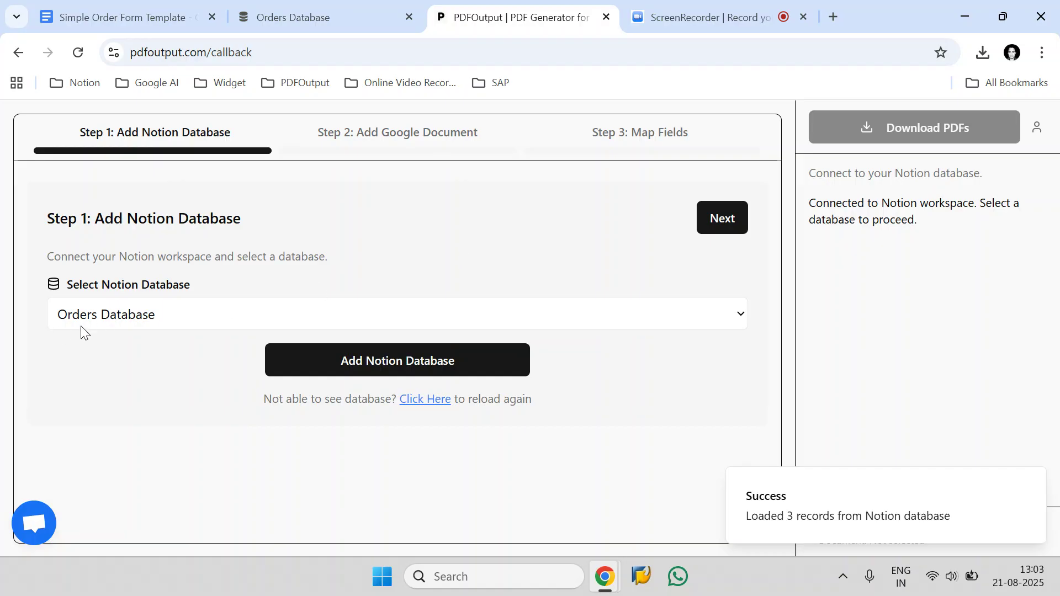
pyautogui.click(726, 218)
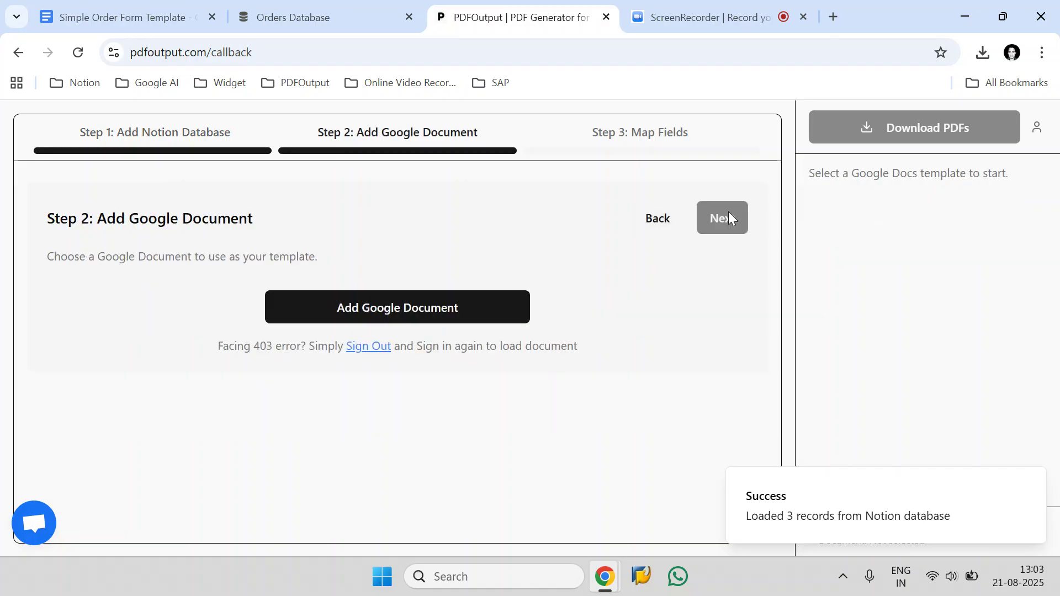
pyautogui.click(397, 315)
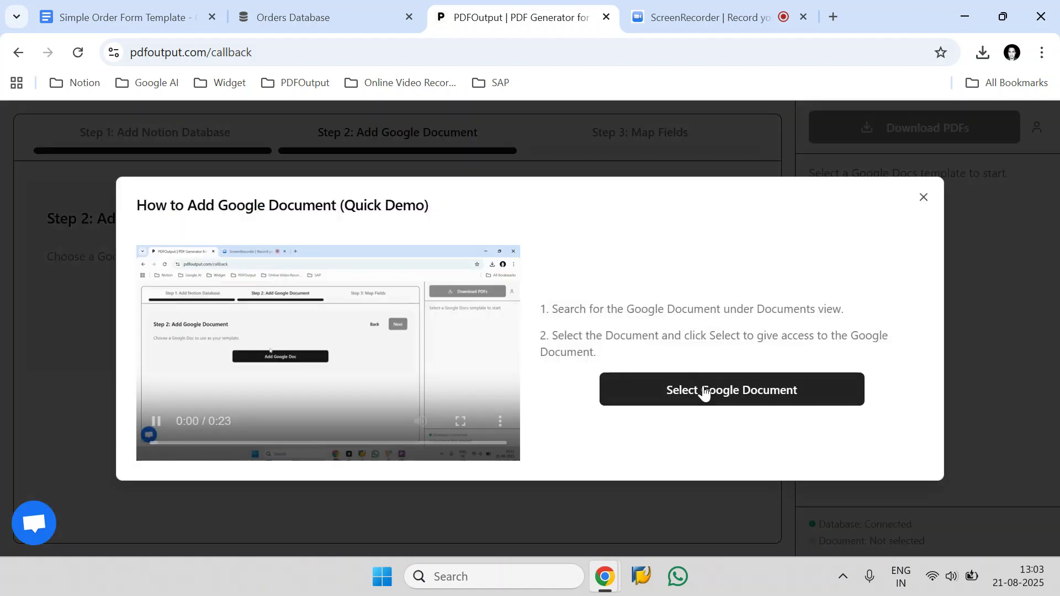
pyautogui.click(702, 391)
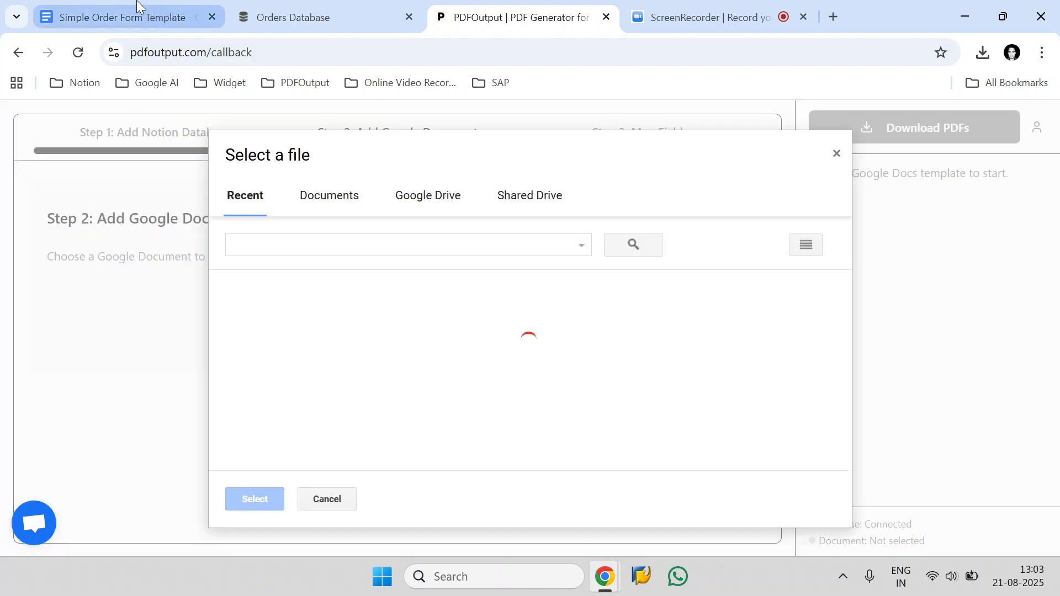
# Copy the title "Simple Order Form Template" from the Google Docs document and return to the PDFOutput file picker.
pyautogui.click(127, 17)
pyautogui.moveTo(243, 119); pyautogui.dragTo(41, 111)
pyautogui.rightClick(101, 121)
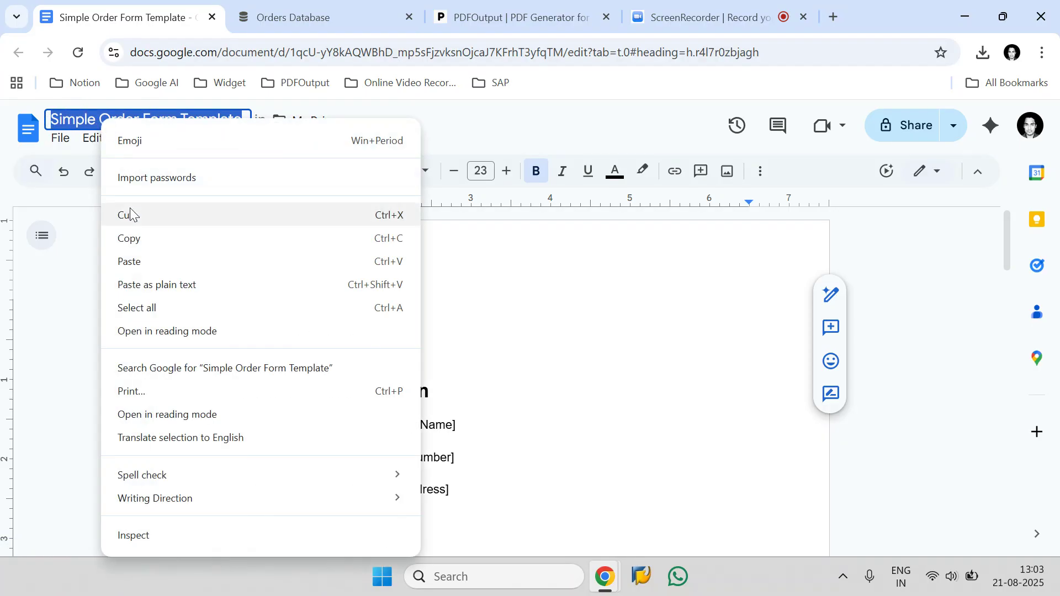
pyautogui.click(133, 241)
pyautogui.click(497, 17)
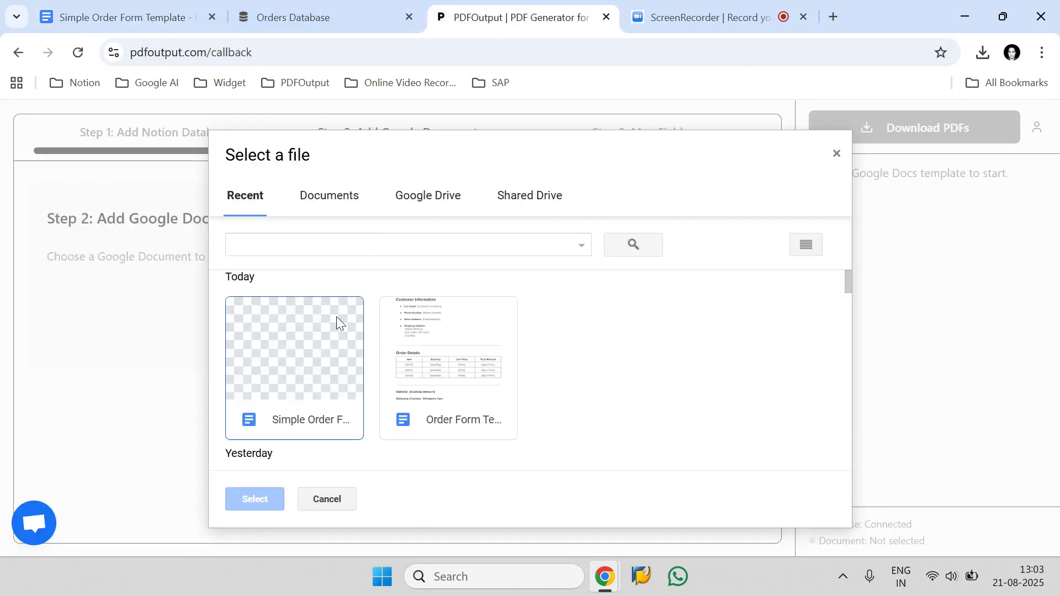
# Search the Google documents for the copied title and select "Simple Order Form Template" as the PDF template.
pyautogui.click(326, 197)
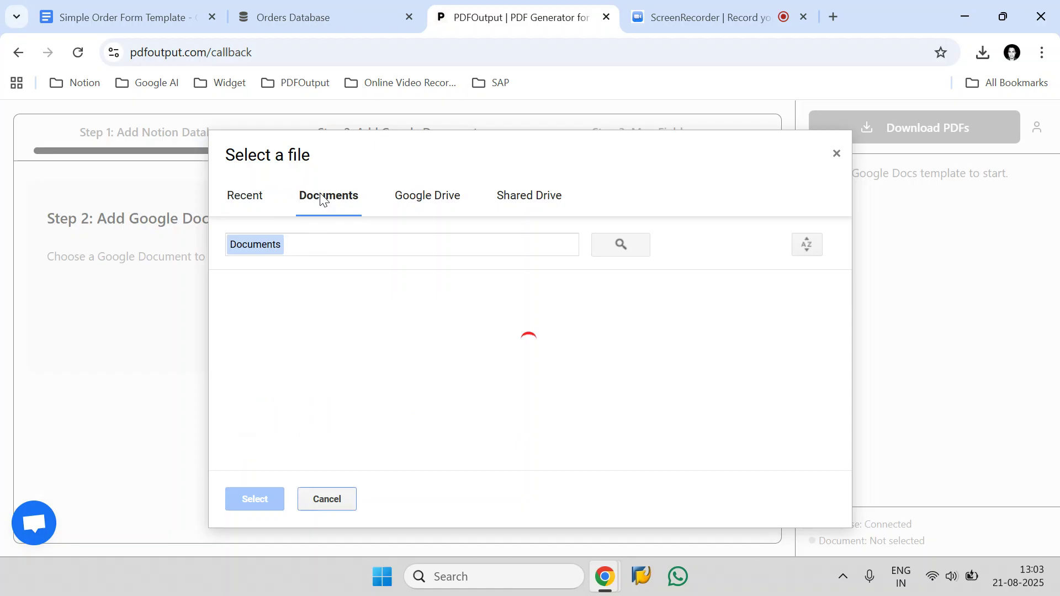
pyautogui.rightClick(314, 246)
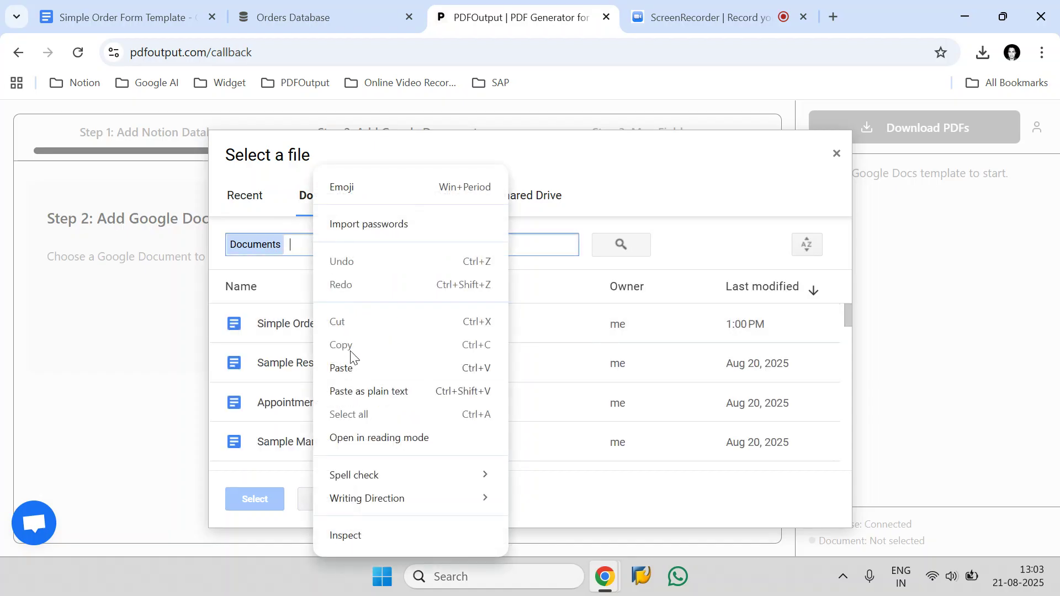
pyautogui.click(347, 367)
pyautogui.click(635, 247)
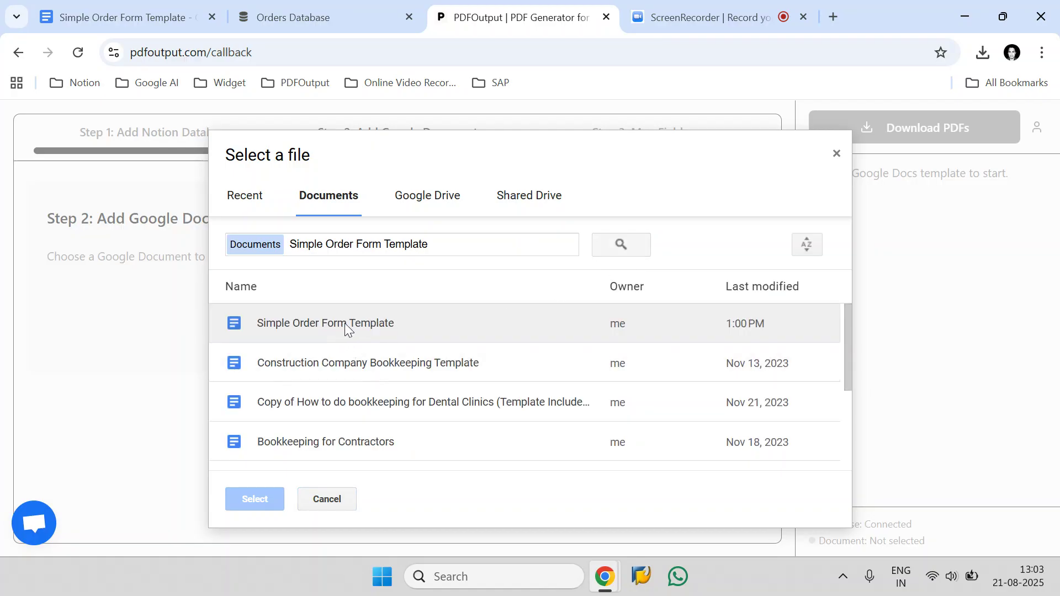
pyautogui.click(344, 323)
pyautogui.click(253, 499)
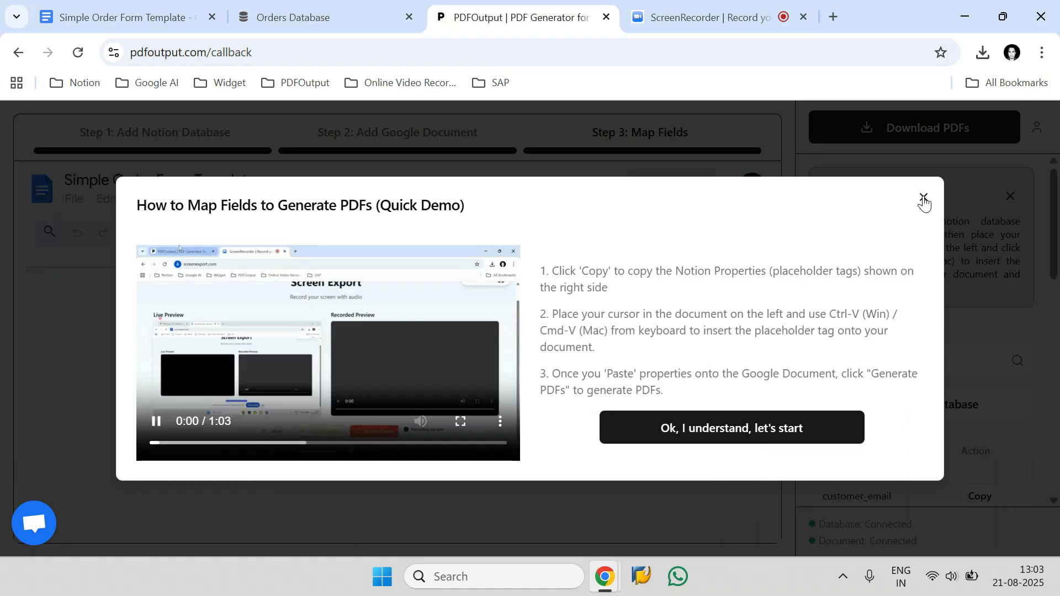
# Dismiss the field mapping demo and the Next Step instructions.
pyautogui.click(923, 197)
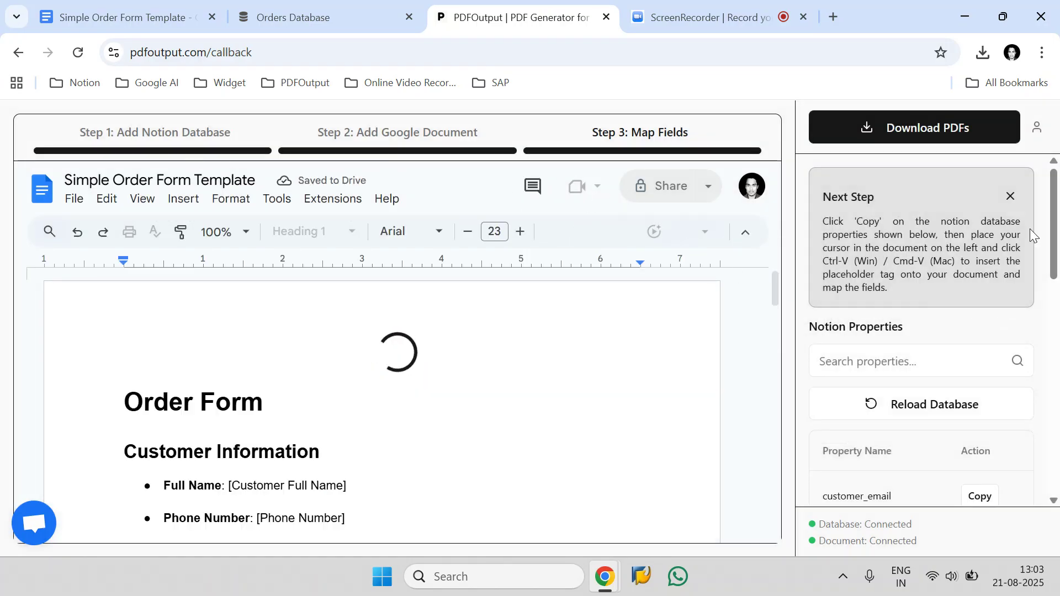
pyautogui.click(1010, 196)
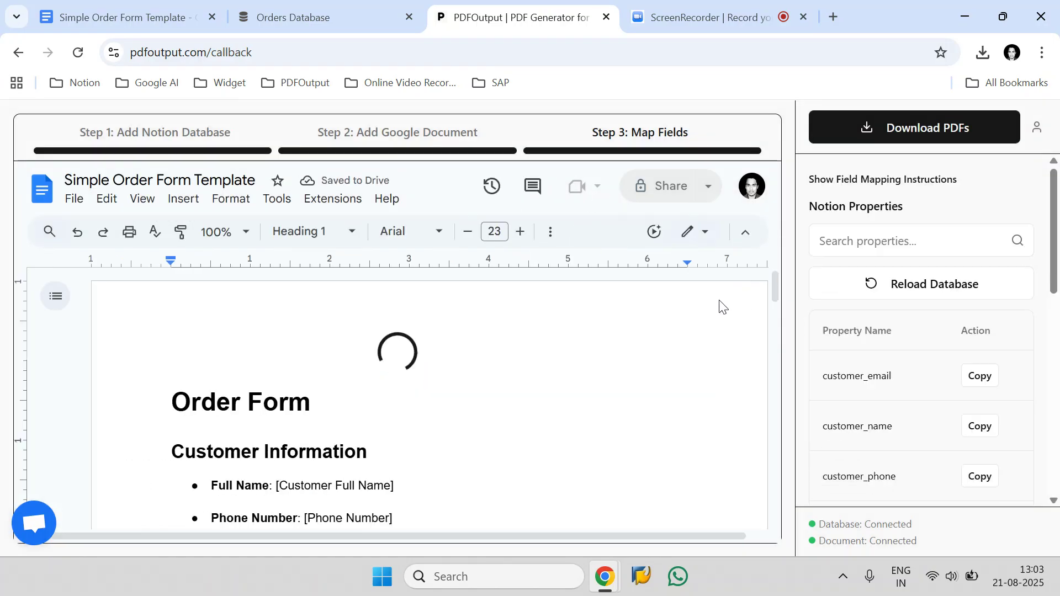
# Look through the template's placeholders and the list of Notion properties available for mapping.
pyautogui.scroll(-2, 859, 325)
pyautogui.scroll(-3, 478, 359)
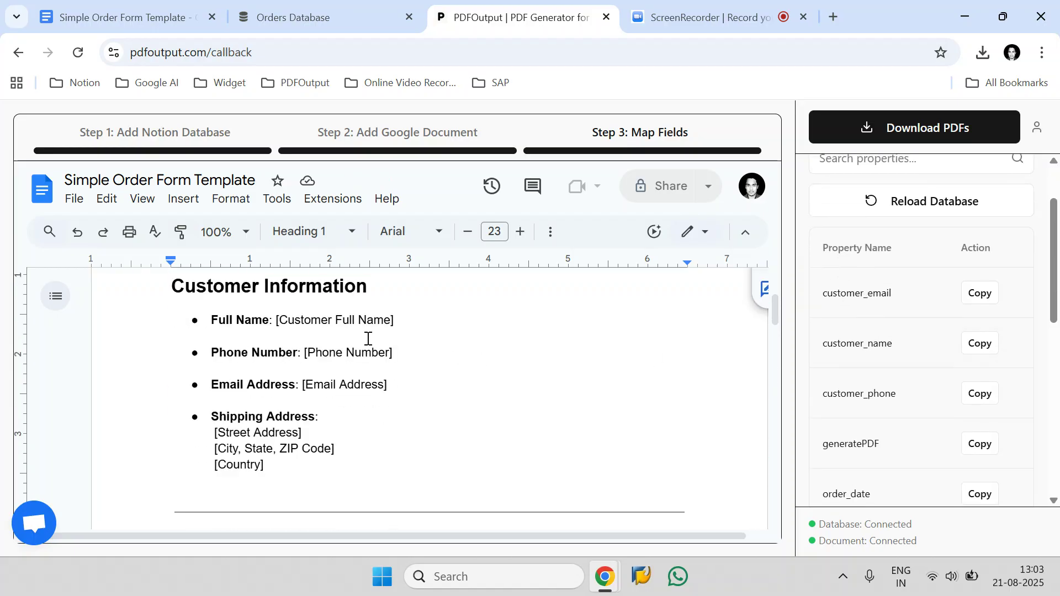
pyautogui.scroll(1, 367, 339)
pyautogui.scroll(-12, 381, 340)
pyautogui.scroll(8, 381, 341)
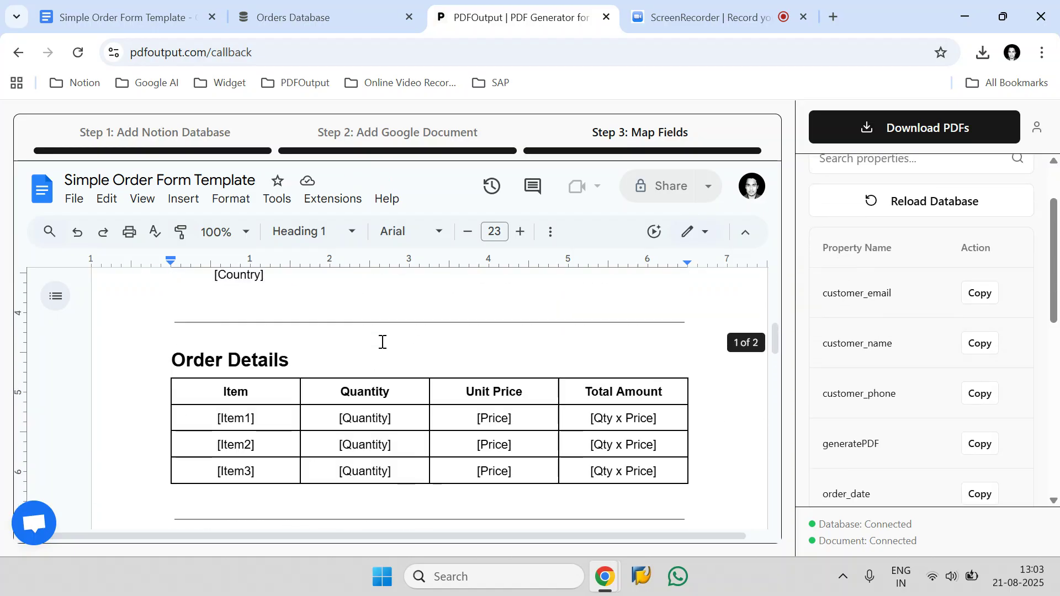
pyautogui.scroll(2, 382, 341)
pyautogui.scroll(-8, 992, 277)
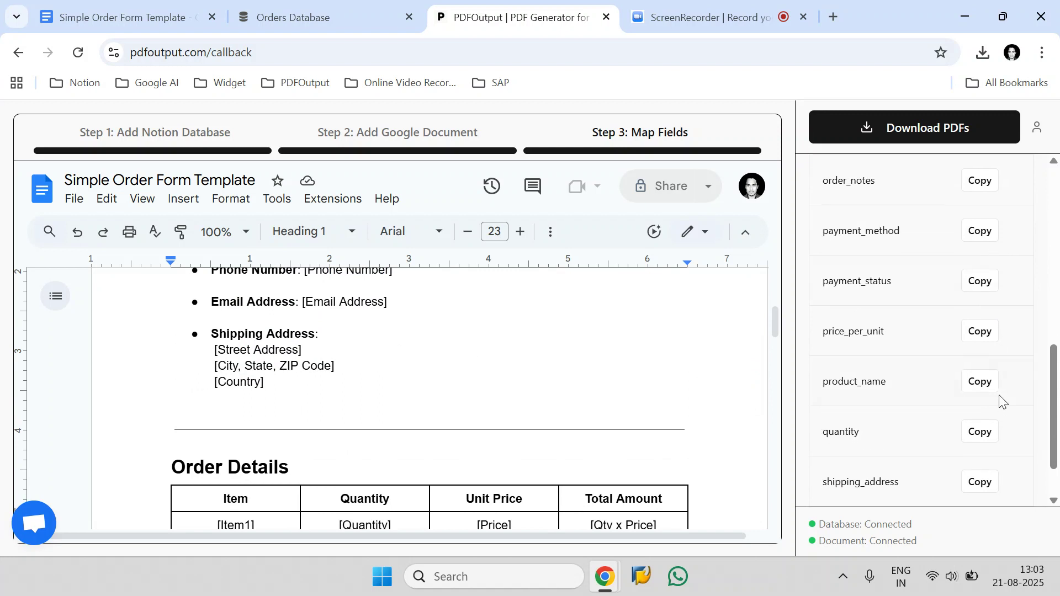
pyautogui.scroll(8, 999, 359)
pyautogui.scroll(4, 552, 389)
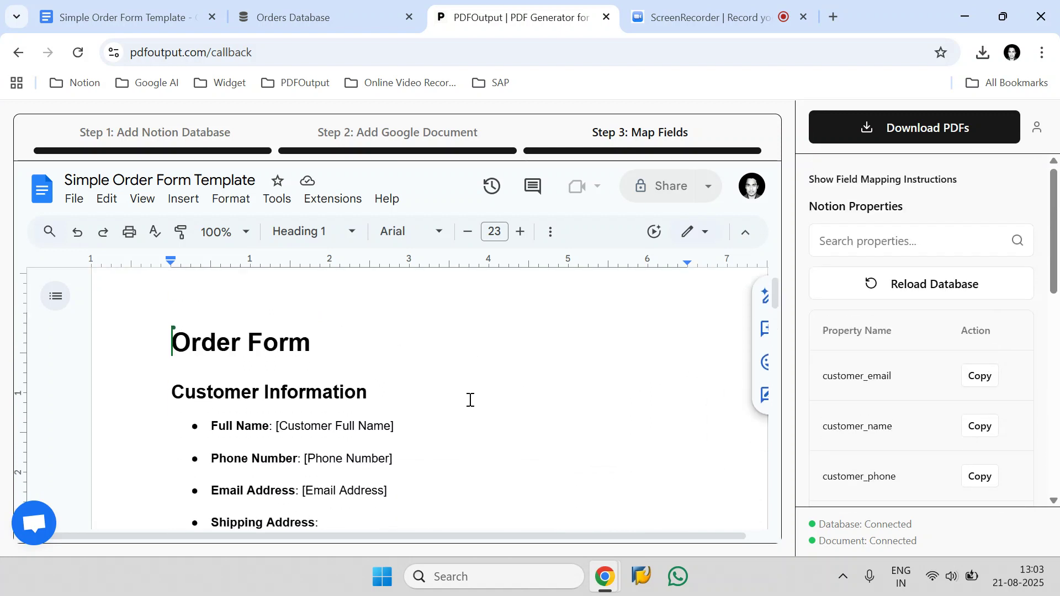
# Search the Notion properties for "name", compare with the Orders Database columns, and copy the customer_name property tag.
pyautogui.scroll(-1, 470, 400)
pyautogui.moveTo(421, 401); pyautogui.dragTo(272, 406)
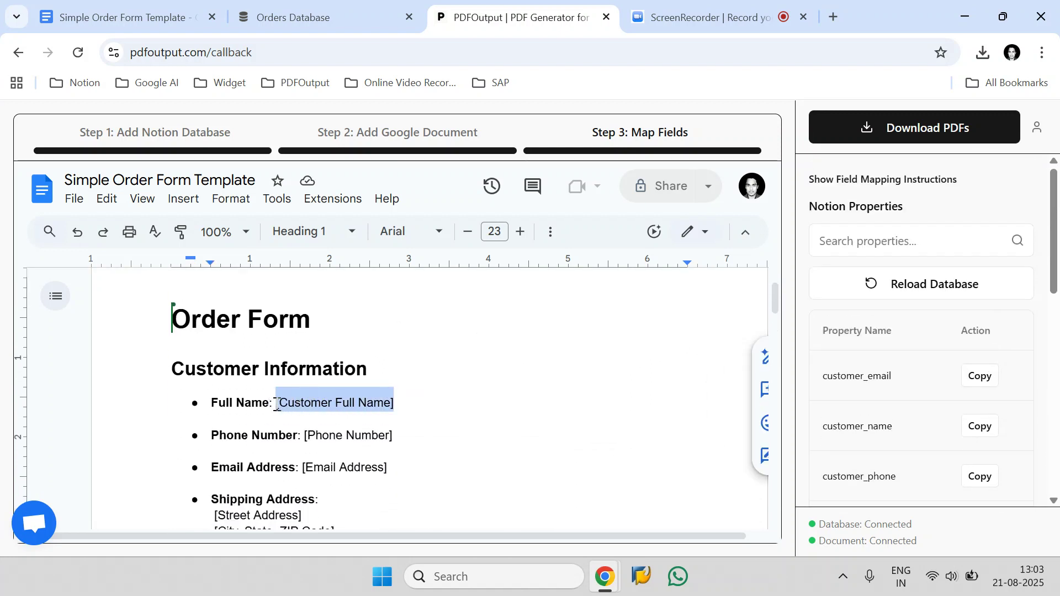
pyautogui.click(946, 254)
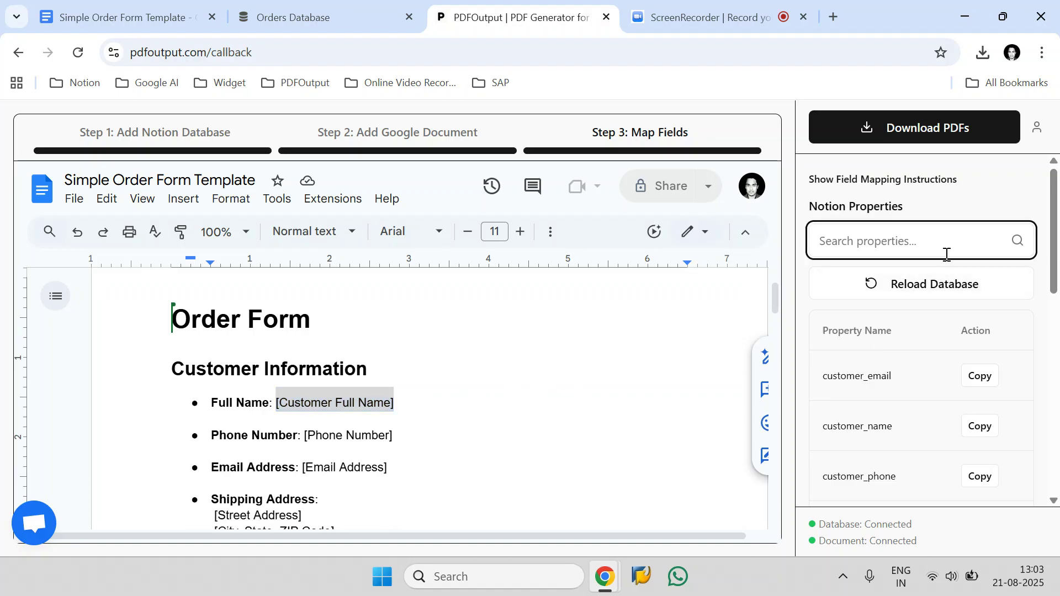
pyautogui.write('a')
pyautogui.press('BackSpace')
pyautogui.write('name')
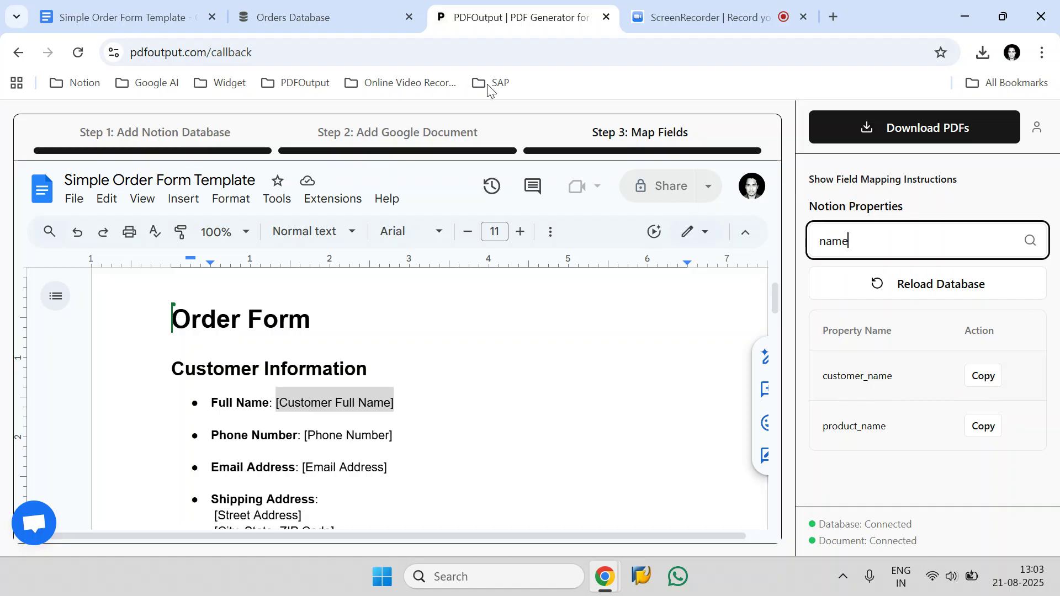
pyautogui.click(335, 19)
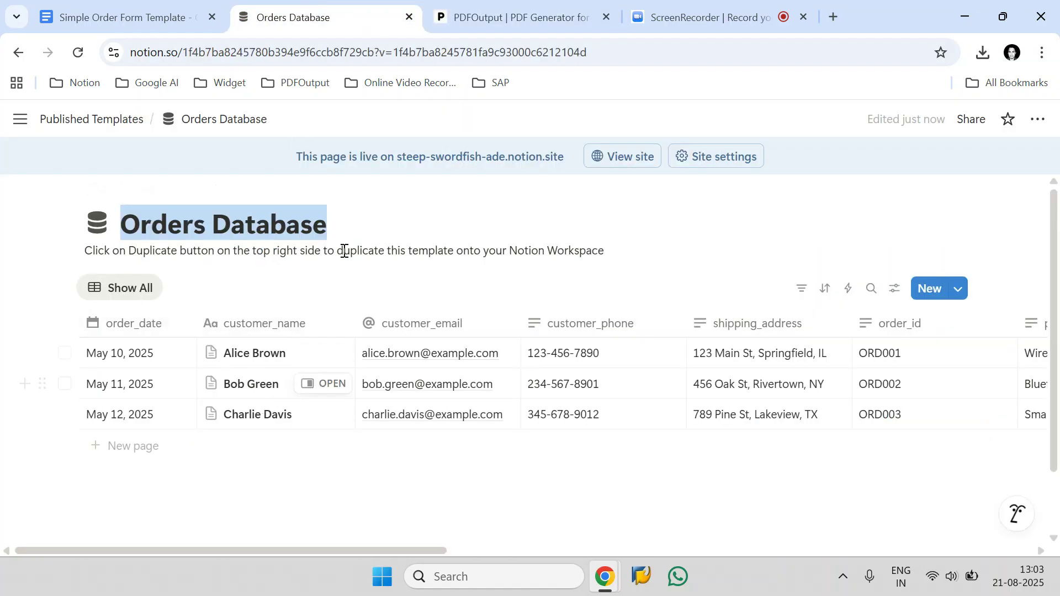
pyautogui.click(485, 13)
pyautogui.click(983, 378)
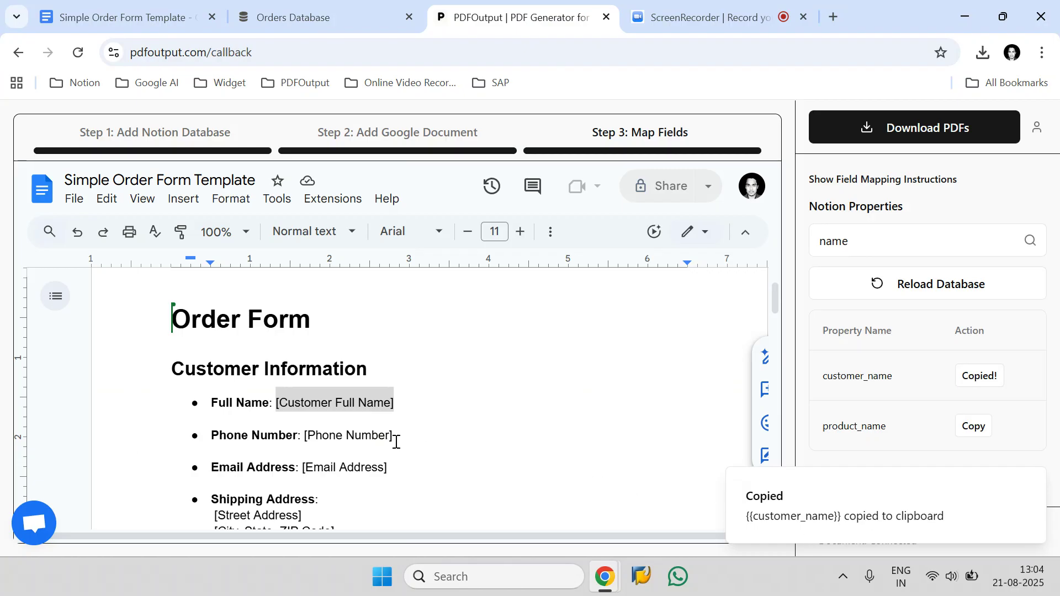
# Replace the [Customer Full Name] placeholder after Full Name with the copied {{customer_name}} tag.
pyautogui.click(401, 405)
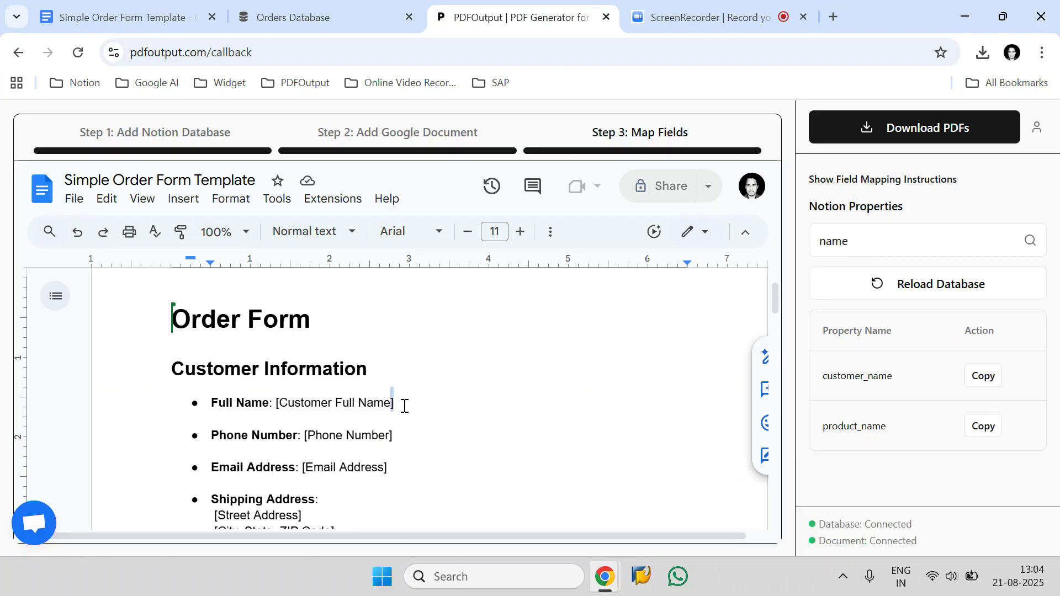
pyautogui.hotkey('shift', 'Left')
pyautogui.hotkey('shift', 'Left')
pyautogui.hotkey('shift', 'Left')
pyautogui.hotkey('shift', 'Left')
pyautogui.hotkey('shift', 'Left')
pyautogui.hotkey('shift', 'Left')
pyautogui.hotkey('shift', 'Left')
pyautogui.hotkey('shift', 'Left')
pyautogui.hotkey('shift', 'Left')
pyautogui.hotkey('shift', 'Left')
pyautogui.hotkey('shift', 'Left')
pyautogui.hotkey('shift', 'Left')
pyautogui.hotkey('shift', 'Left')
pyautogui.hotkey('shift', 'Left')
pyautogui.hotkey('shift', 'Left')
pyautogui.hotkey('shift', 'Left')
pyautogui.hotkey('shift', 'Left')
pyautogui.hotkey('shift', 'Left')
pyautogui.hotkey('shift', 'Left')
pyautogui.hotkey('shift', 'Left')
pyautogui.press('BackSpace')
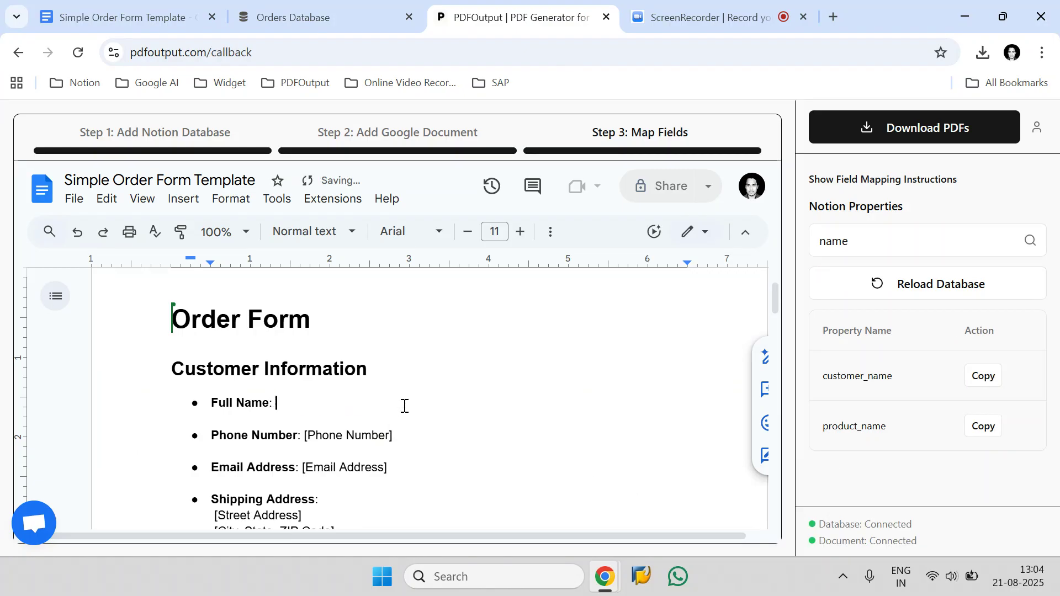
pyautogui.hotkey('ctrl', 'v')
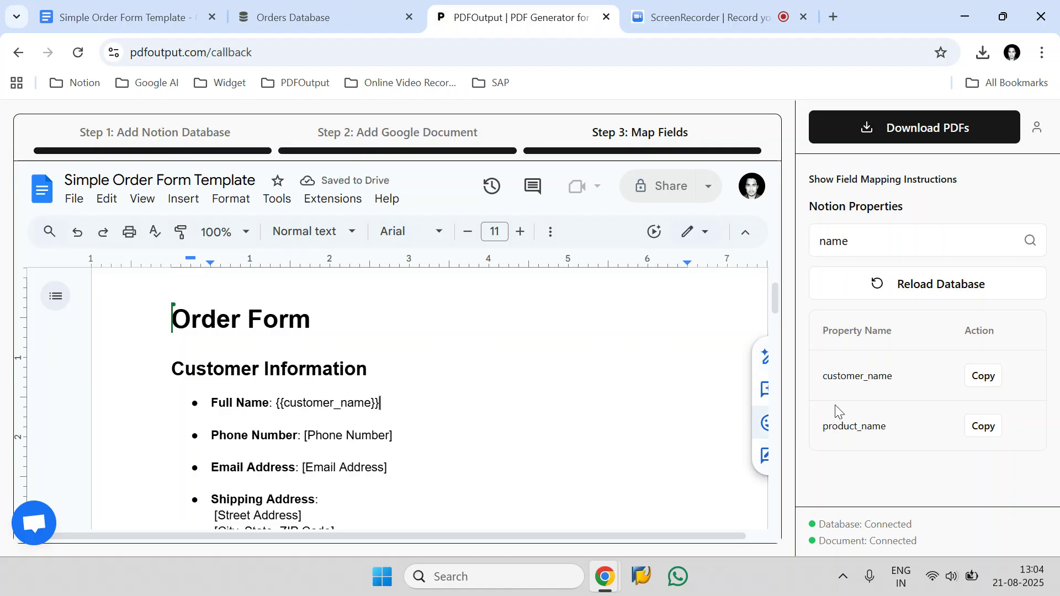
# Search the properties for "ph" and replace the [Phone Number] placeholder with the {{customer_phone}} tag.
pyautogui.click(885, 241)
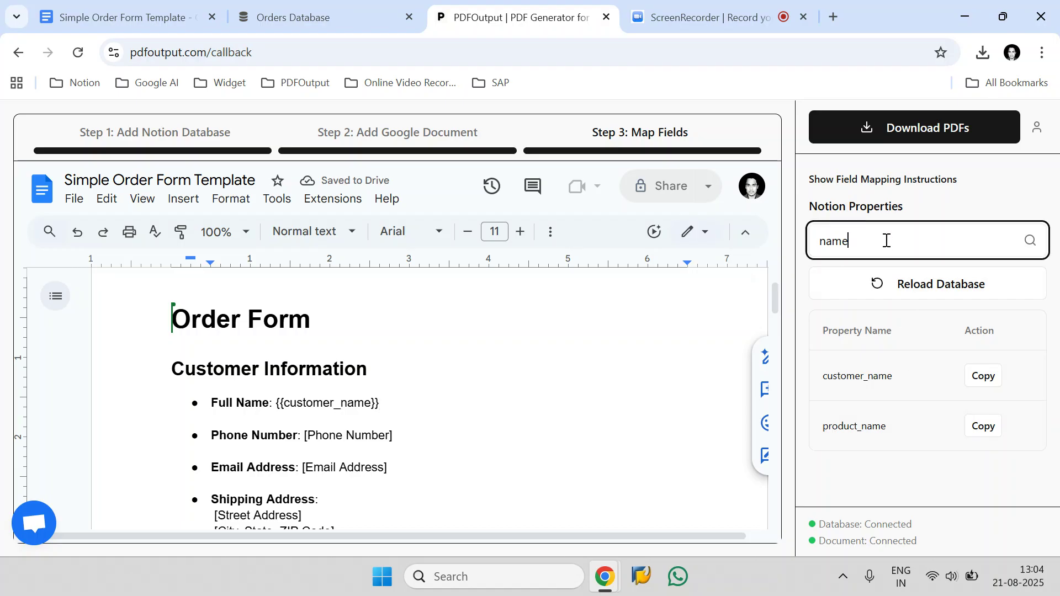
pyautogui.hotkey('ctrl', 'a')
pyautogui.write('num')
pyautogui.press('BackSpace')
pyautogui.press('BackSpace')
pyautogui.press('BackSpace')
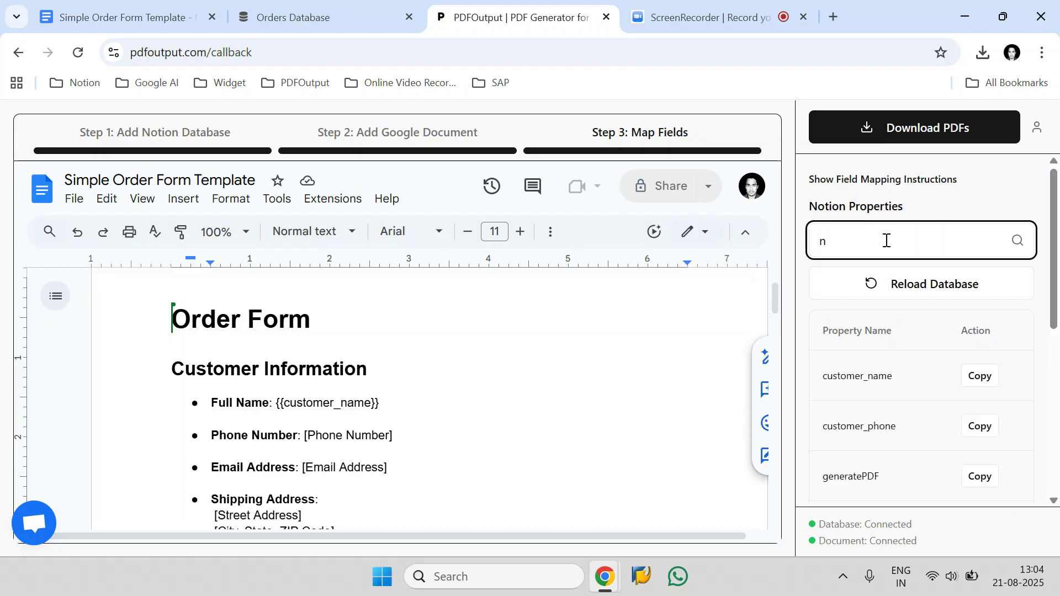
pyautogui.write('ph')
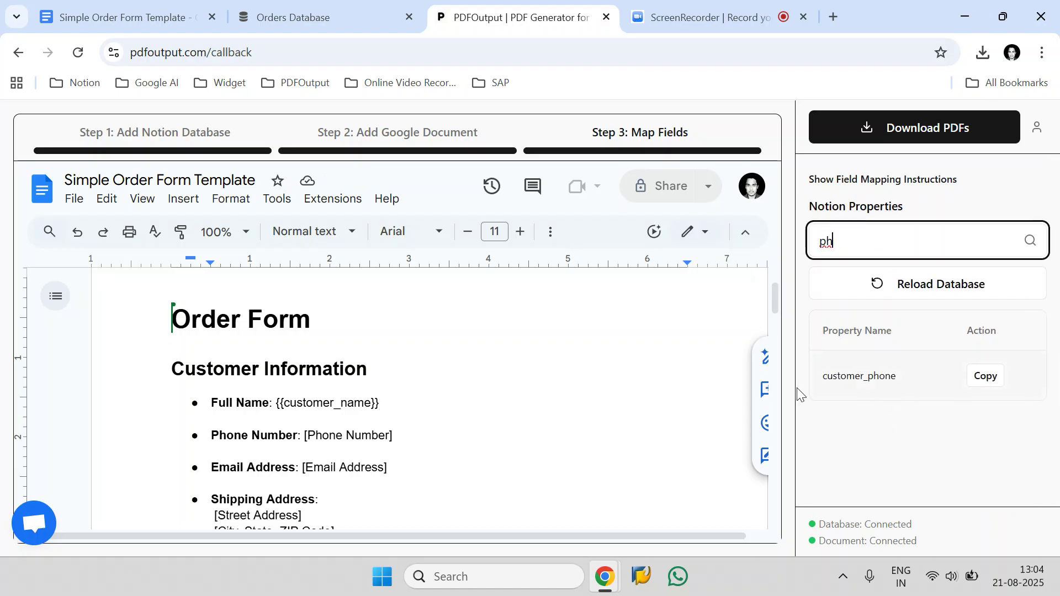
pyautogui.click(985, 386)
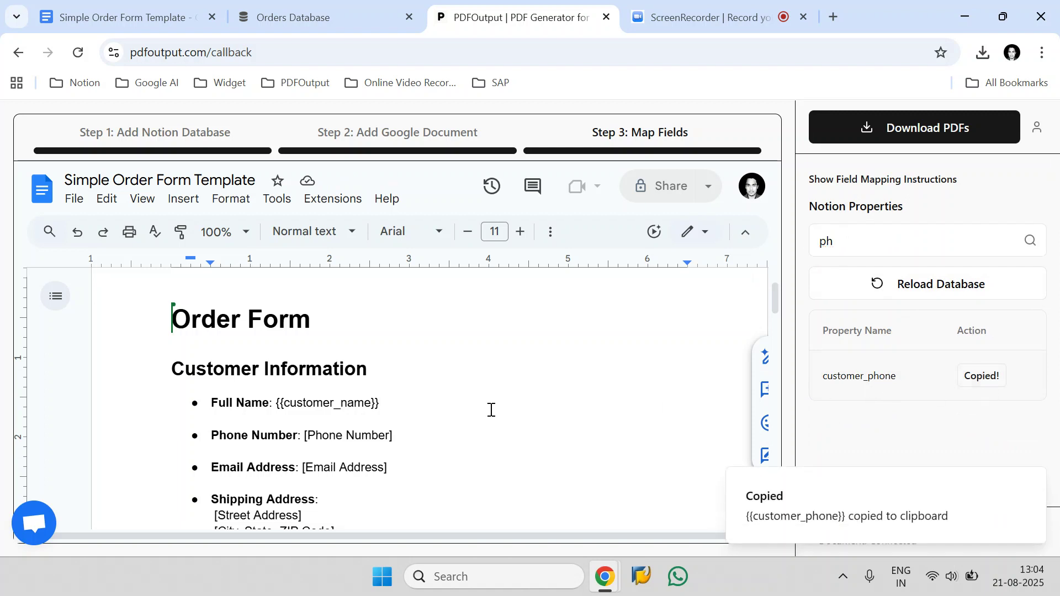
pyautogui.moveTo(407, 433); pyautogui.dragTo(307, 442)
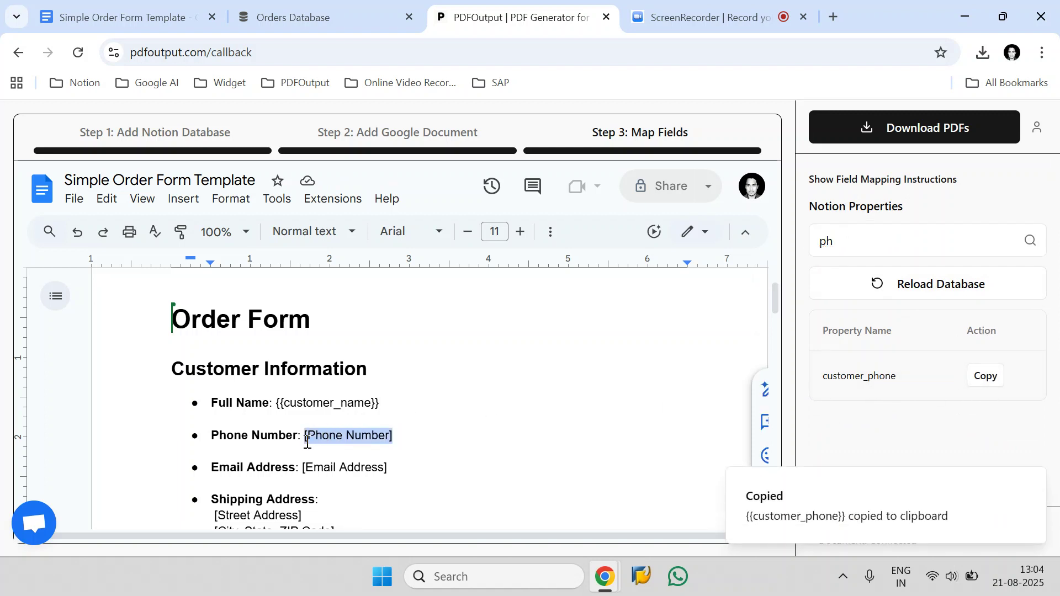
pyautogui.press('BackSpace')
pyautogui.hotkey('ctrl', 'v')
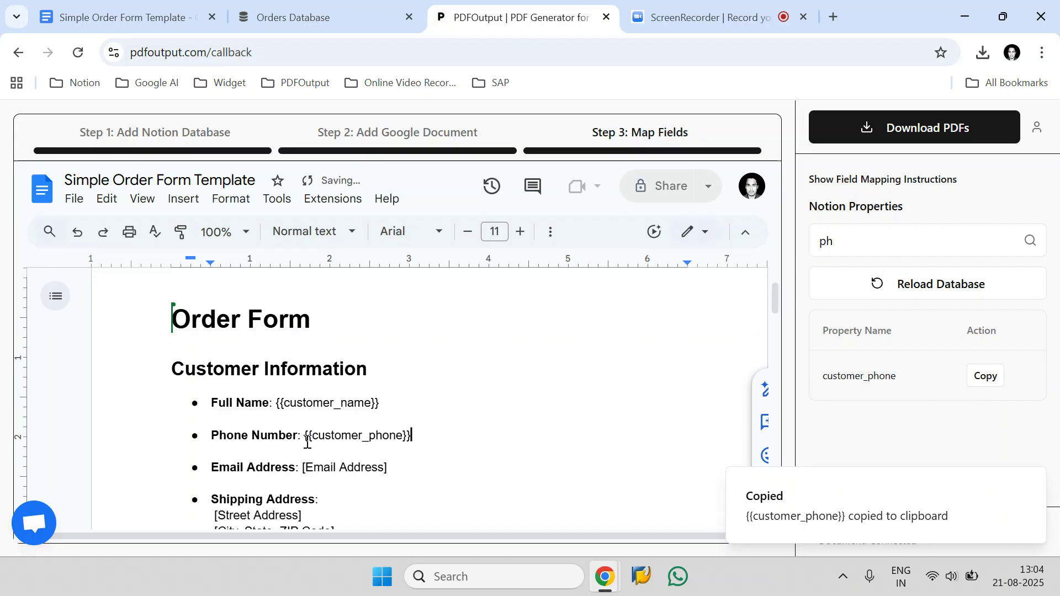
# Search the properties for "email" and replace the [Email Address] placeholder with the {{customer_email}} tag.
pyautogui.click(856, 246)
pyautogui.press('BackSpace')
pyautogui.press('BackSpace')
pyautogui.write('email')
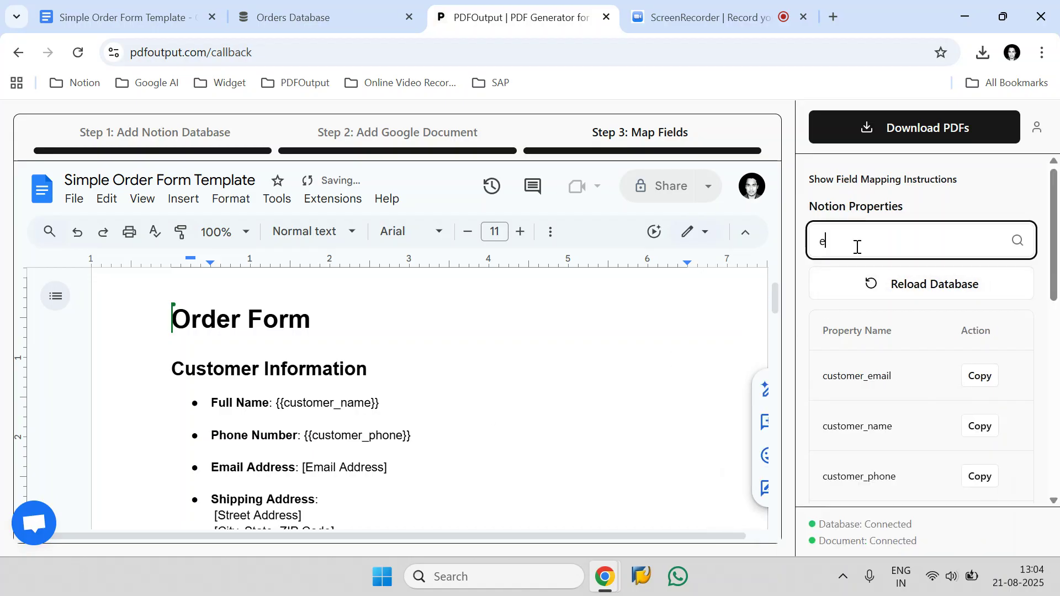
pyautogui.click(992, 381)
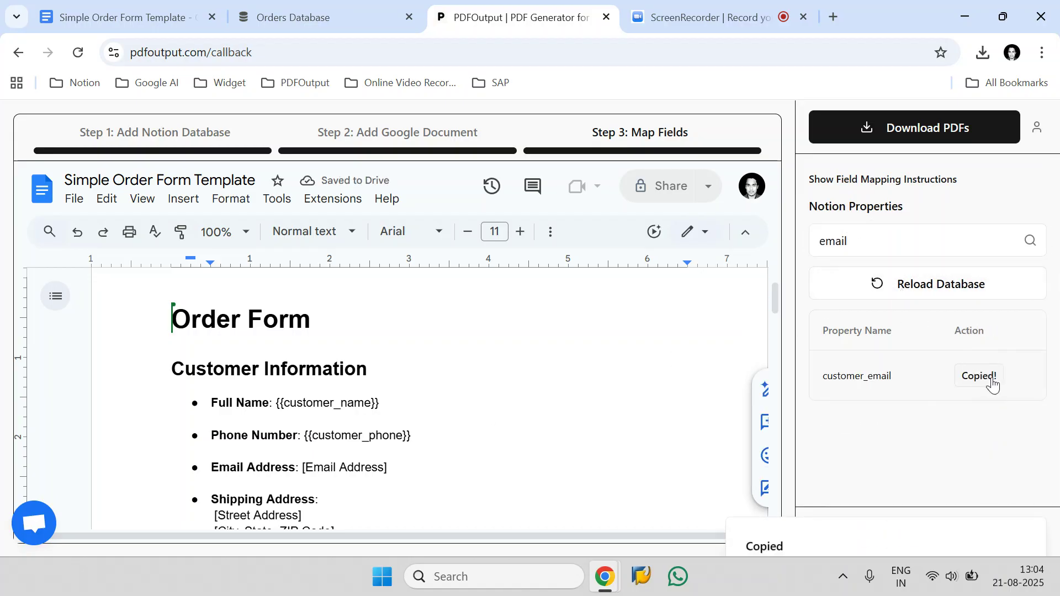
pyautogui.moveTo(408, 470); pyautogui.dragTo(304, 470)
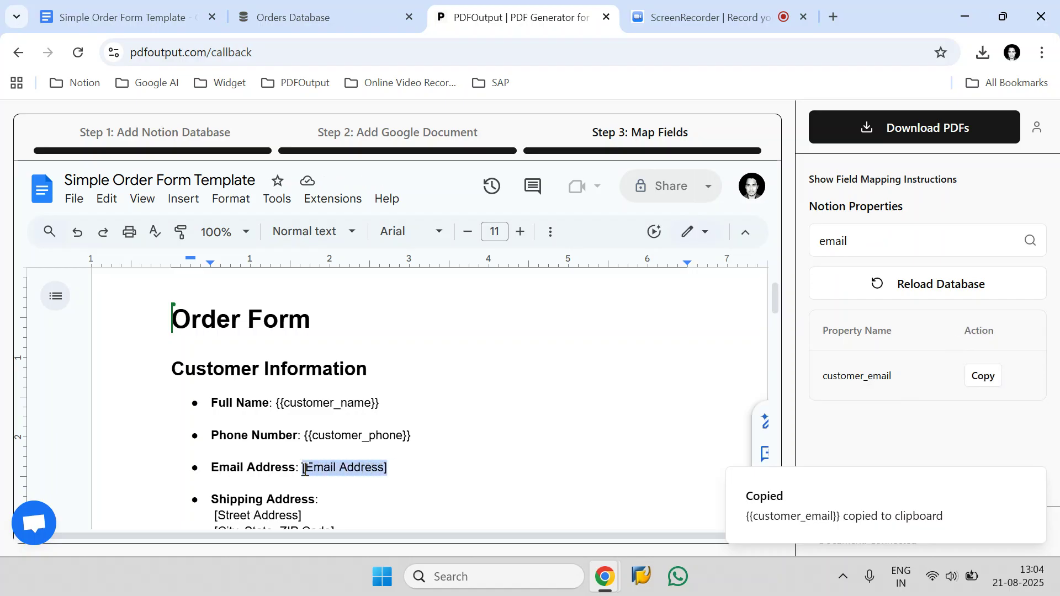
pyautogui.hotkey('ctrl', 'v')
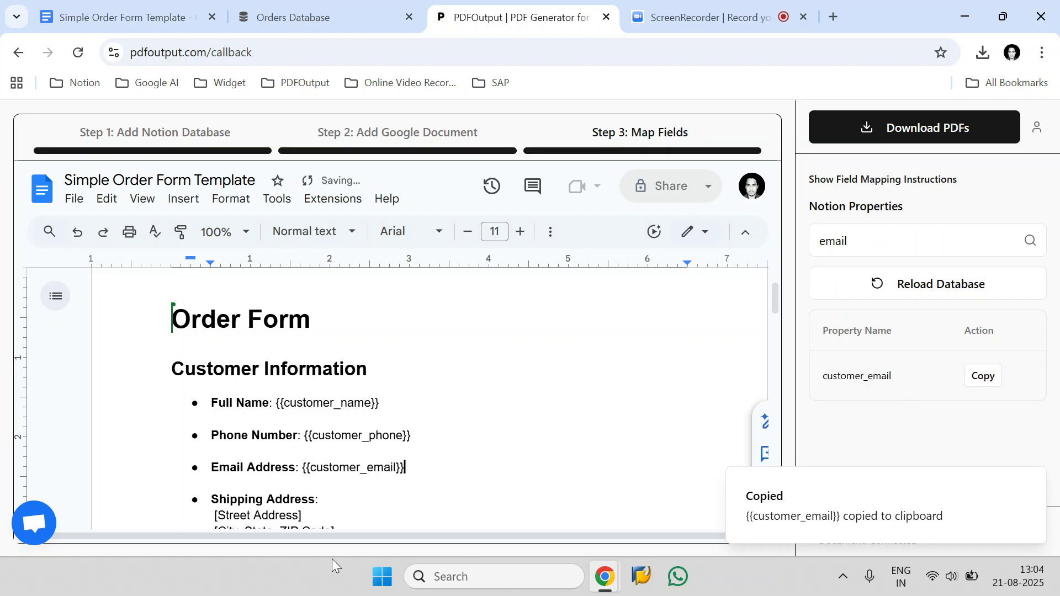
# Check the remaining template sections, clear the property search and open the PDF download options.
pyautogui.scroll(-1, 417, 423)
pyautogui.scroll(-15, 447, 409)
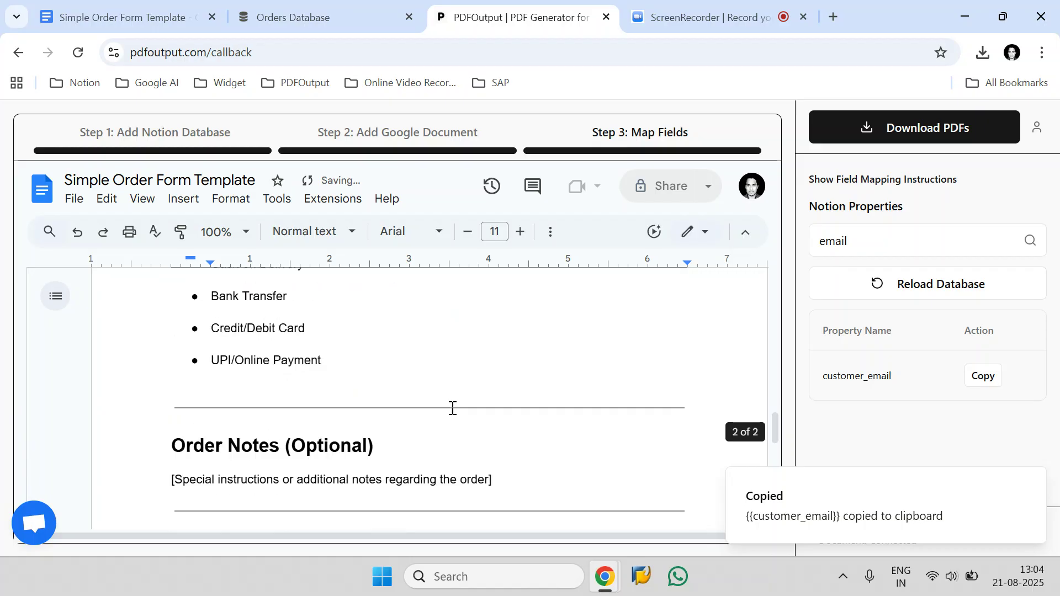
pyautogui.scroll(8, 452, 408)
pyautogui.click(1030, 488)
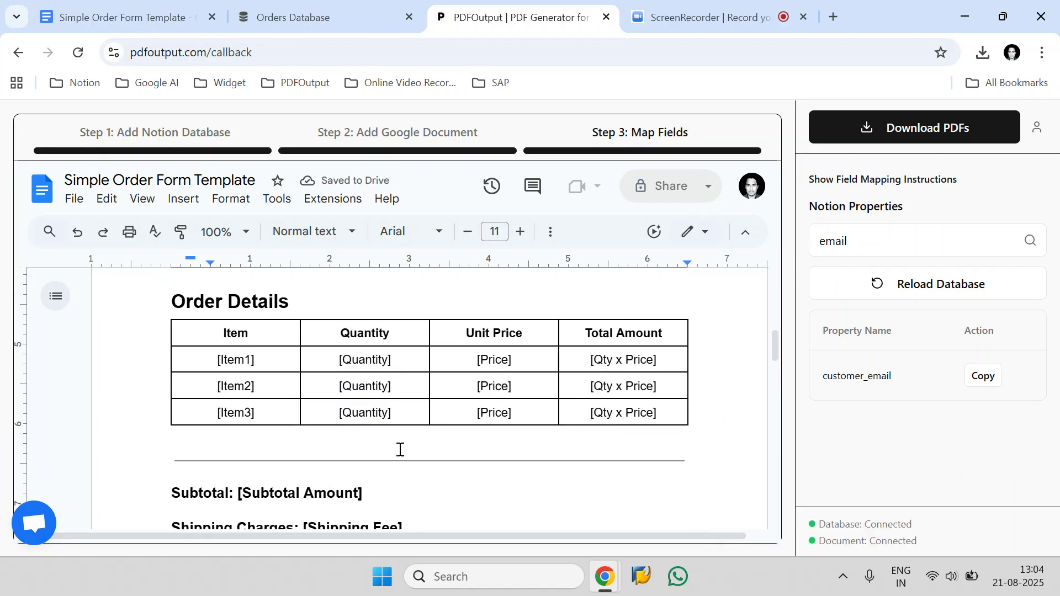
pyautogui.scroll(7, 399, 447)
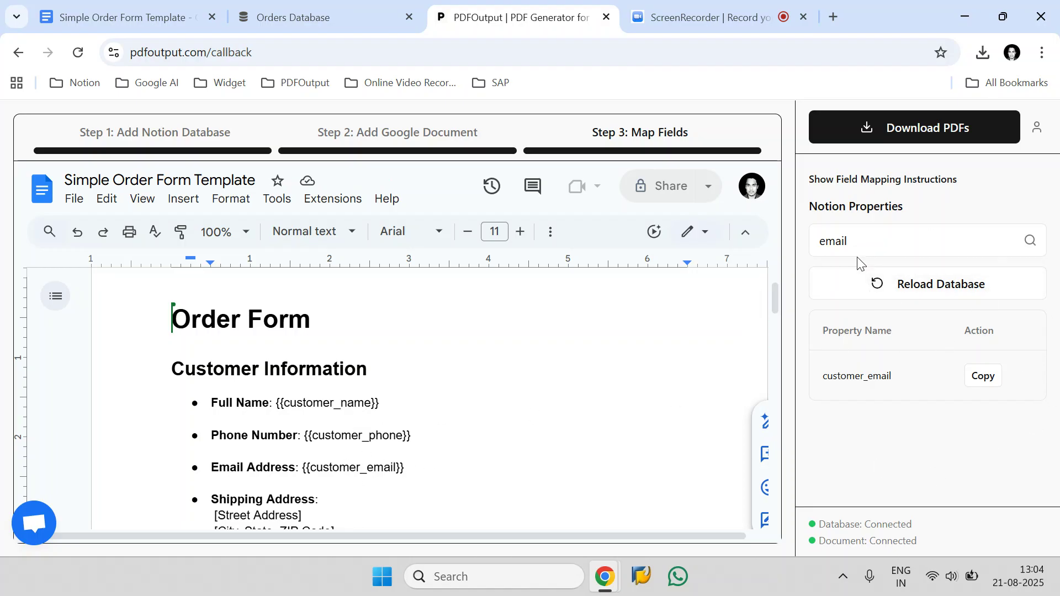
pyautogui.moveTo(861, 239); pyautogui.dragTo(809, 240)
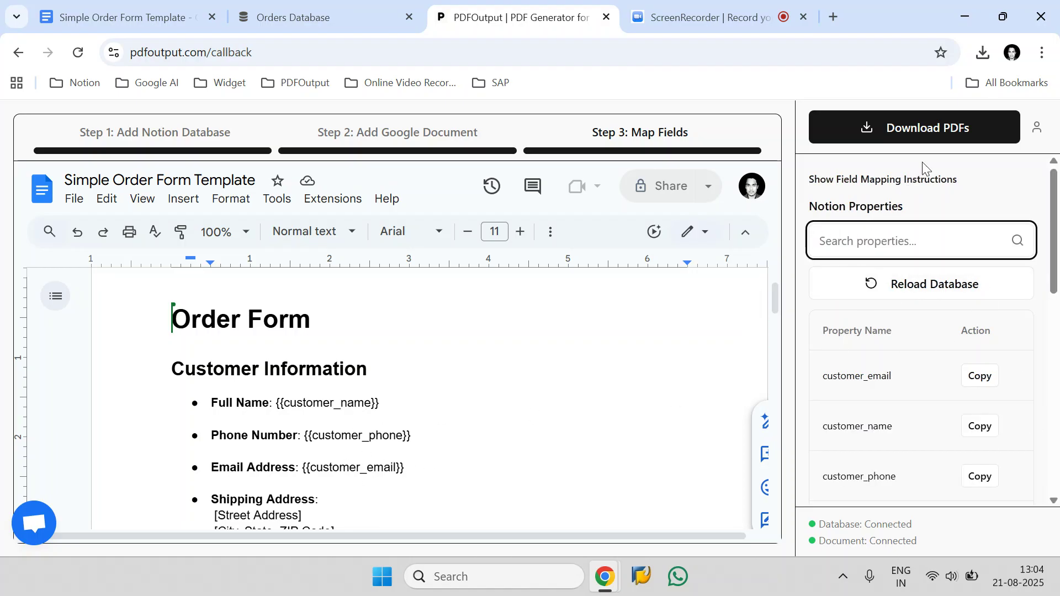
pyautogui.click(975, 128)
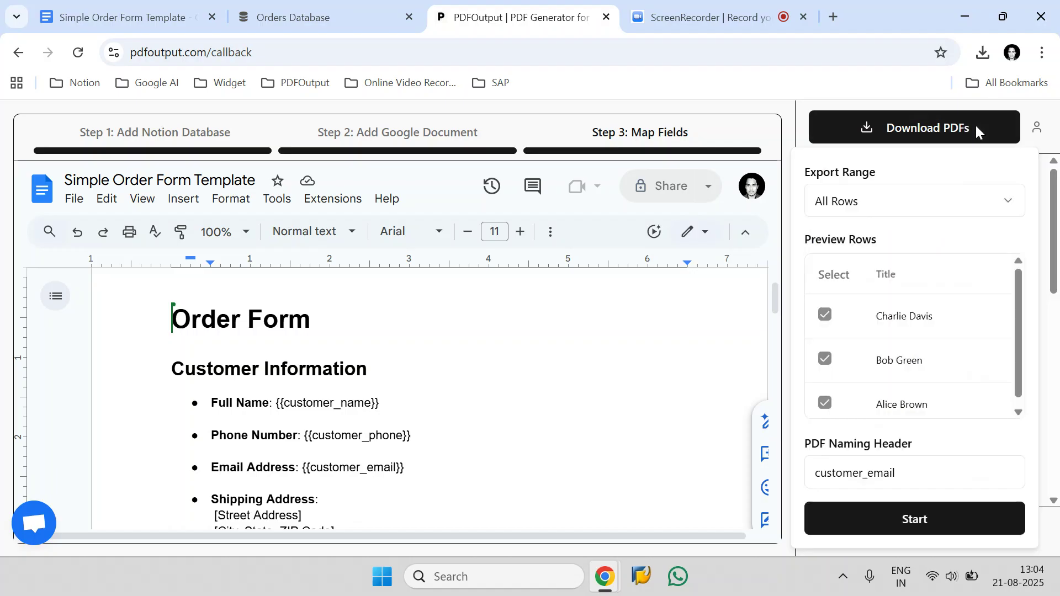
# Keep the export range at All Rows and check the Orders Database for a property to name the PDFs by.
pyautogui.click(875, 214)
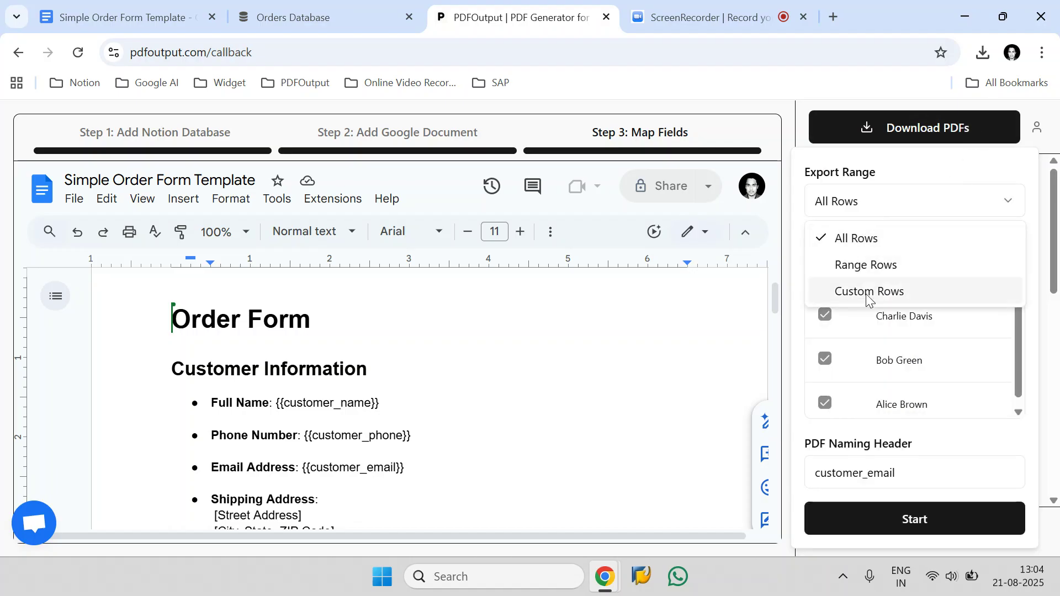
pyautogui.click(867, 247)
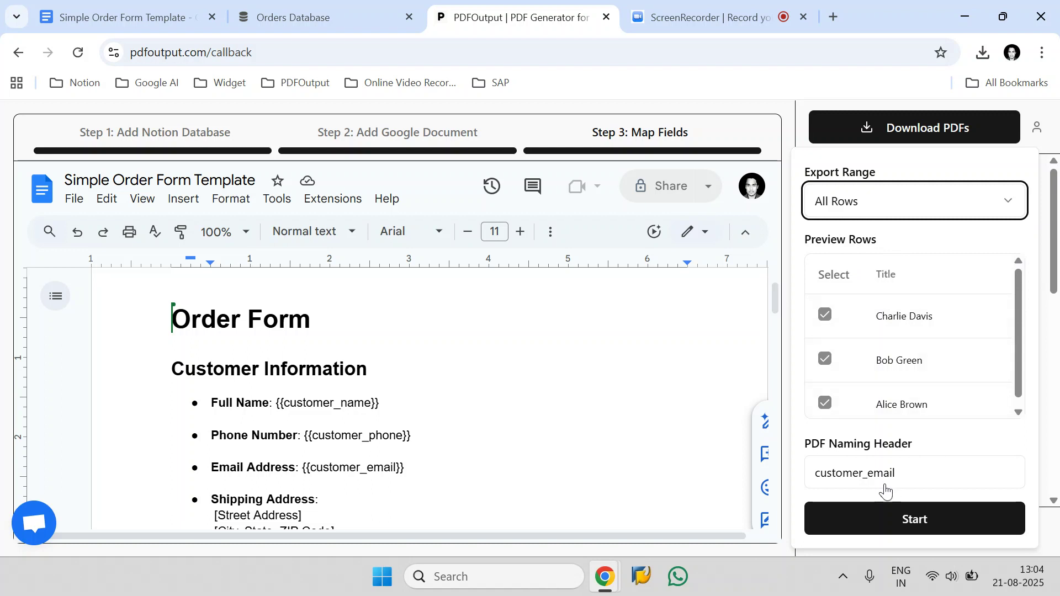
pyautogui.click(407, 4)
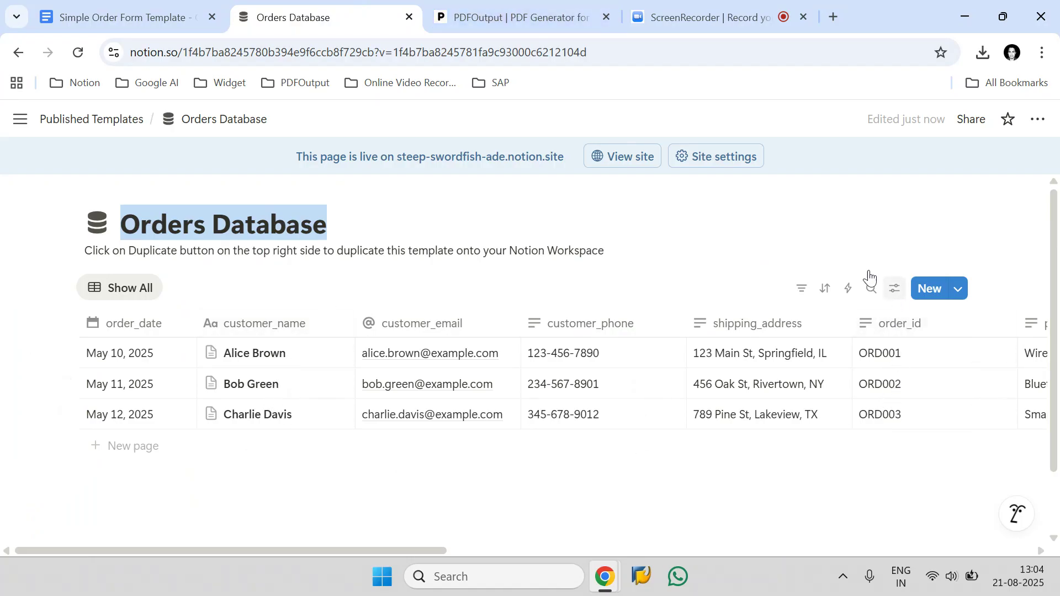
pyautogui.click(514, 17)
# Set the PDF naming header to order_id and start generating the PDFs.
pyautogui.click(932, 472)
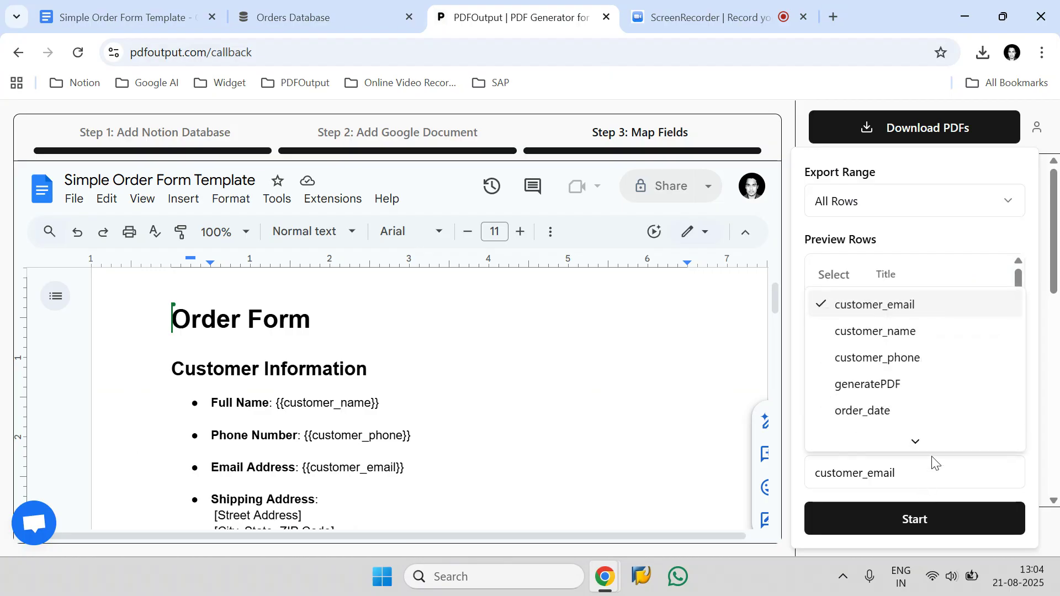
pyautogui.scroll(-4, 920, 438)
pyautogui.scroll(5, 920, 438)
pyautogui.scroll(-3, 920, 407)
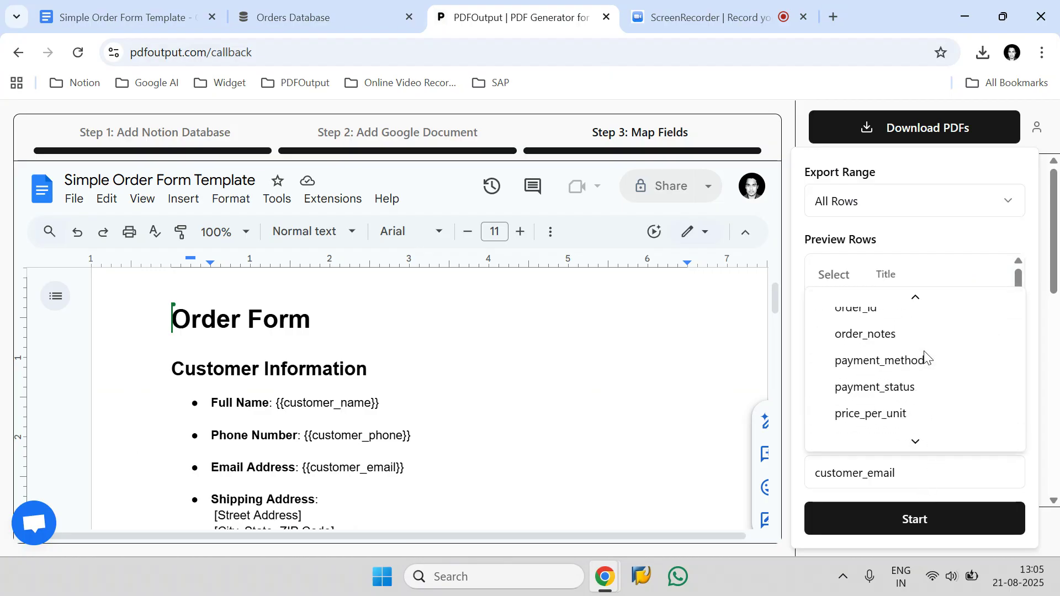
pyautogui.scroll(-3, 925, 357)
pyautogui.scroll(4, 926, 358)
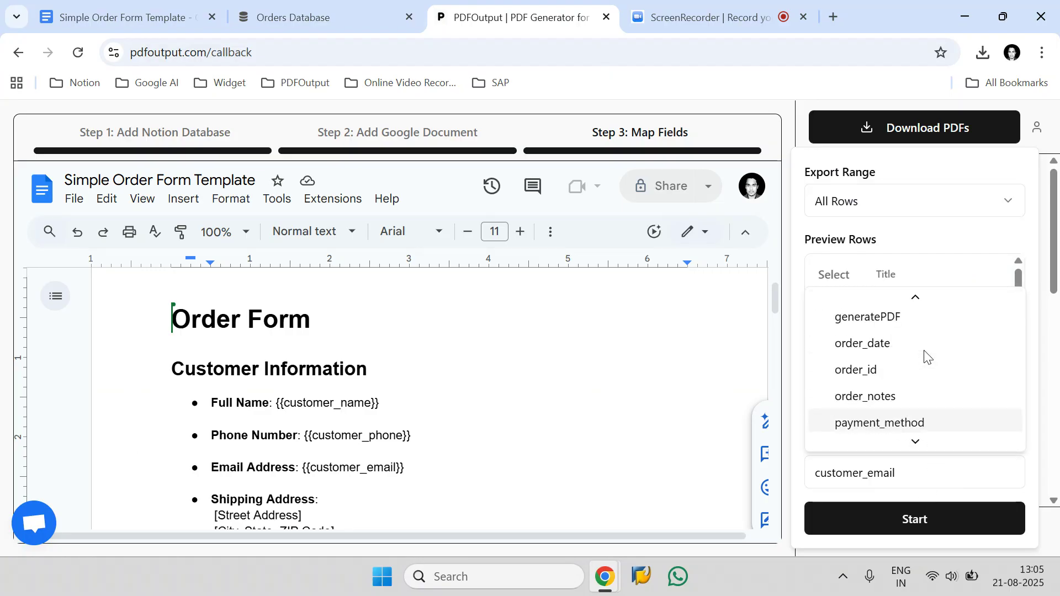
pyautogui.click(892, 379)
pyautogui.click(927, 524)
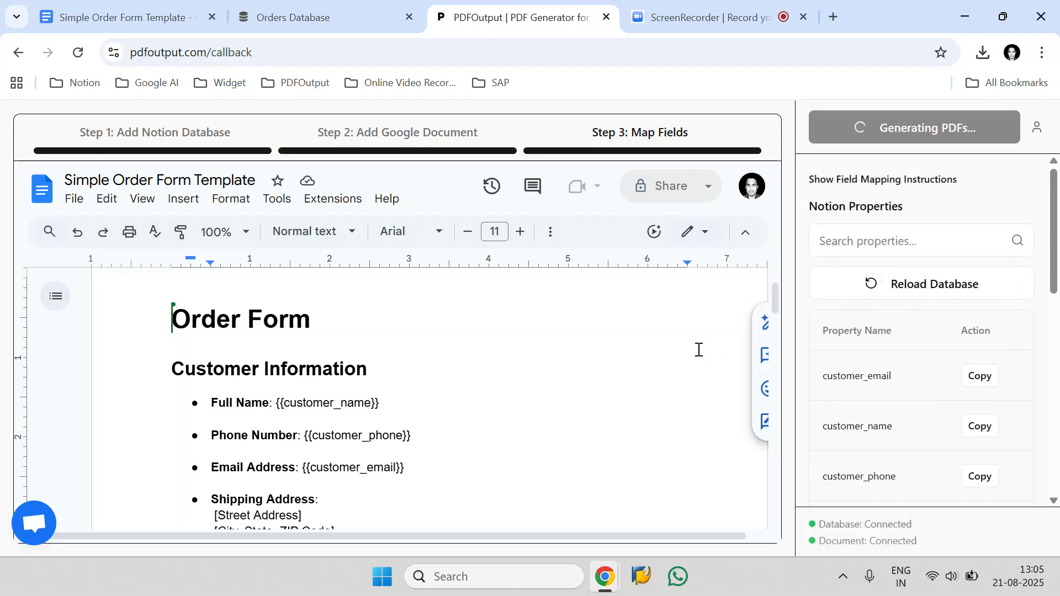
# Review the orders in the Notion Orders Database by selecting all three rows, and return to PDFOutput to check the generation progress.
pyautogui.click(363, 14)
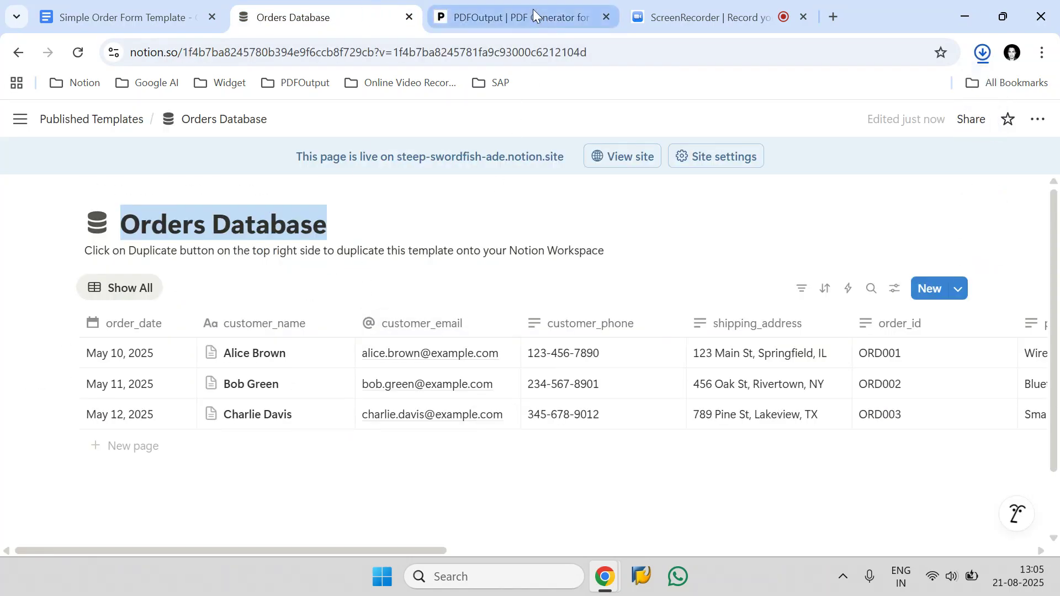
pyautogui.click(532, 10)
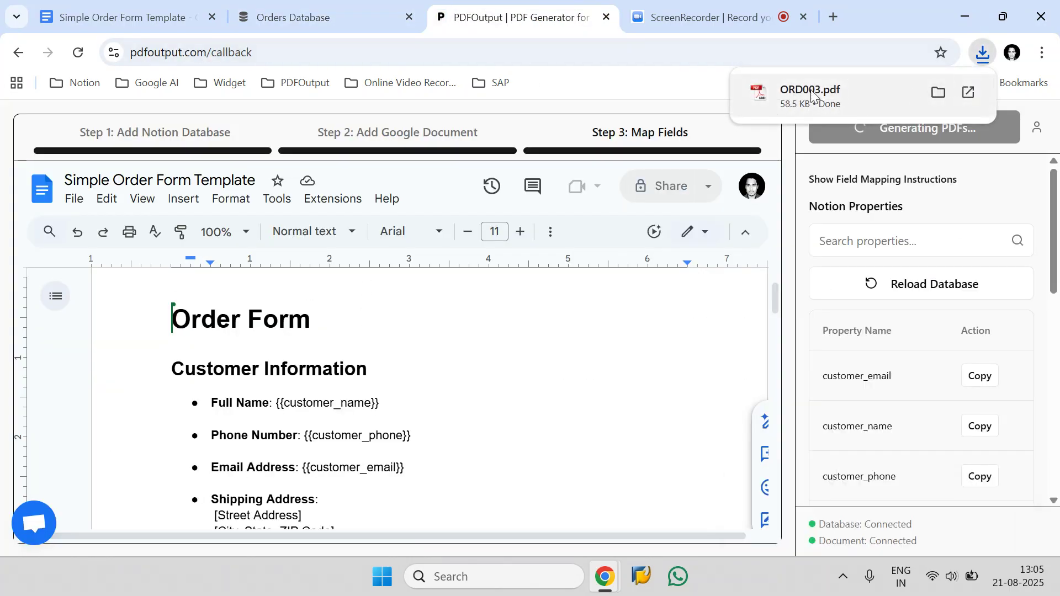
pyautogui.click(309, 16)
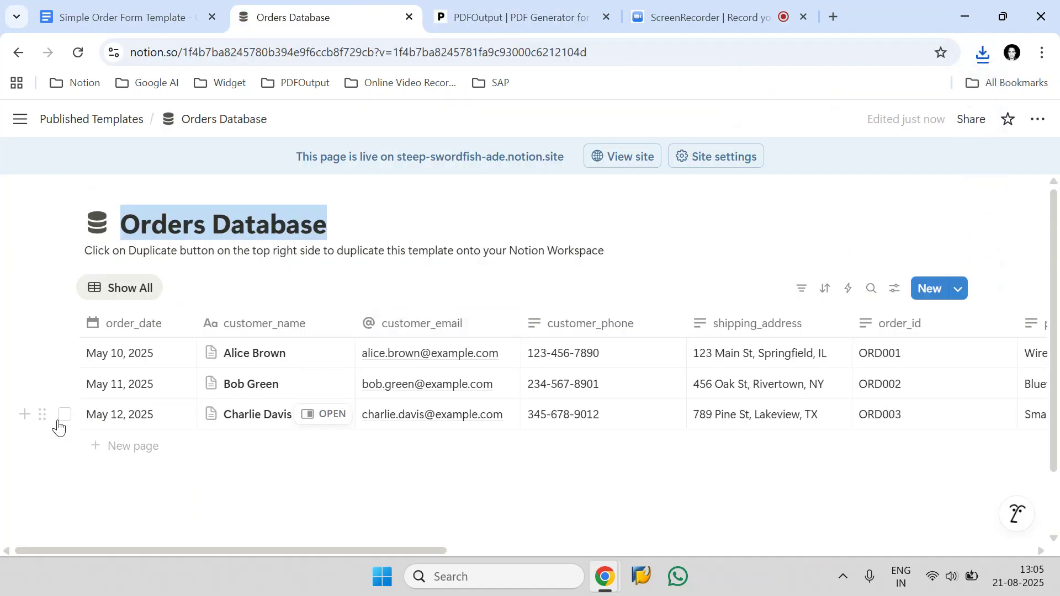
pyautogui.click(65, 415)
pyautogui.click(65, 384)
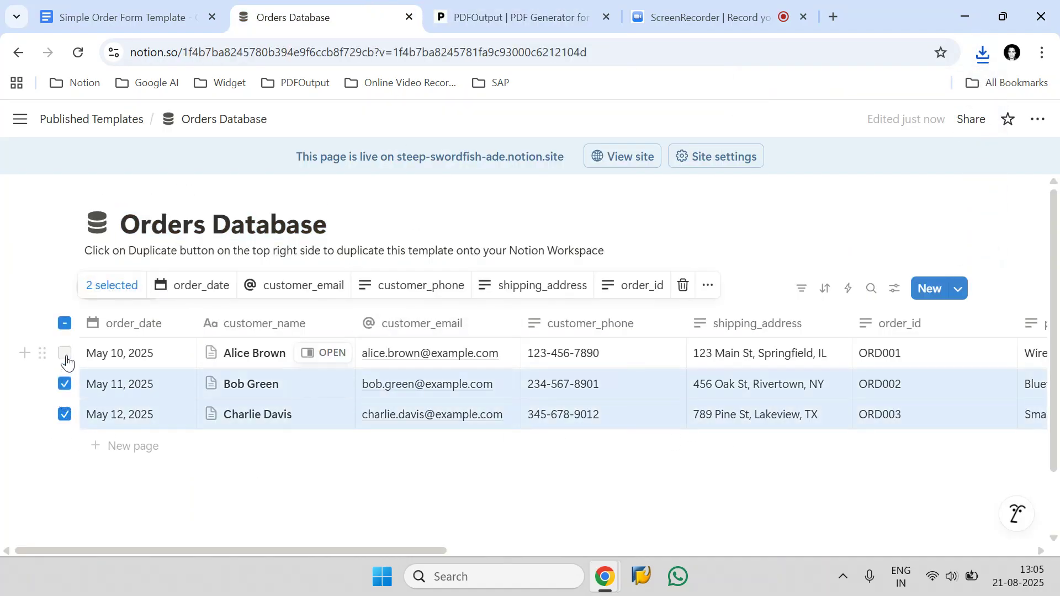
pyautogui.click(64, 354)
pyautogui.click(516, 17)
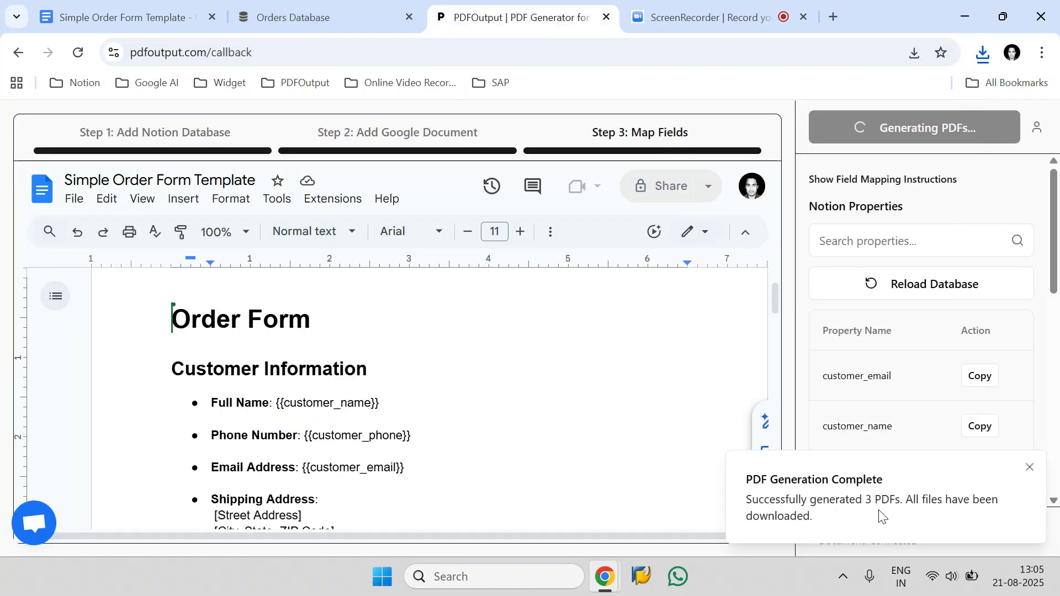
# Show the generated files in the Downloads folder, open the third order's PDF and highlight its Full Name value.
pyautogui.click(982, 53)
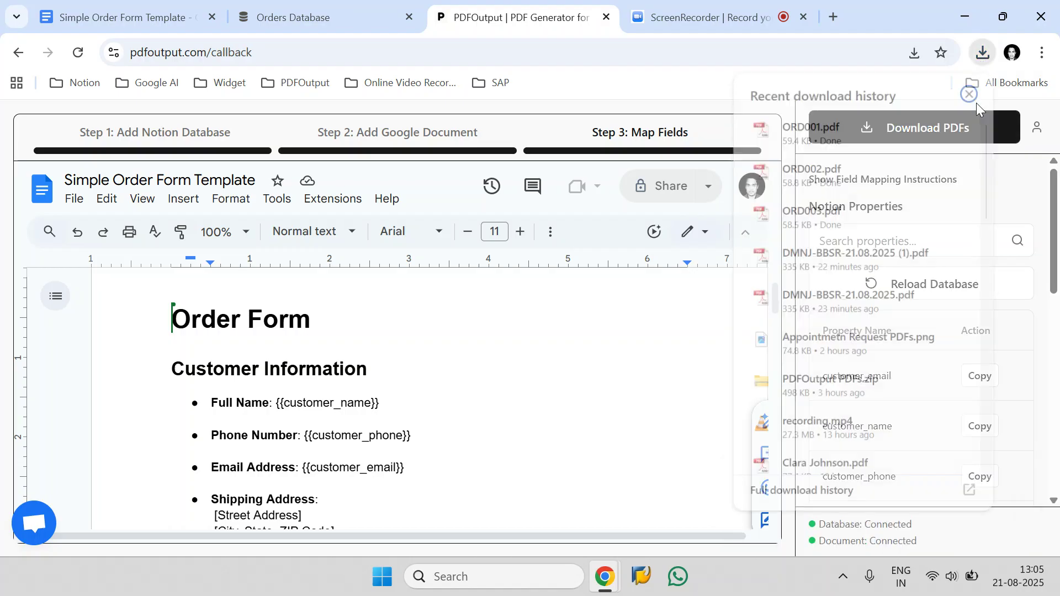
pyautogui.click(924, 128)
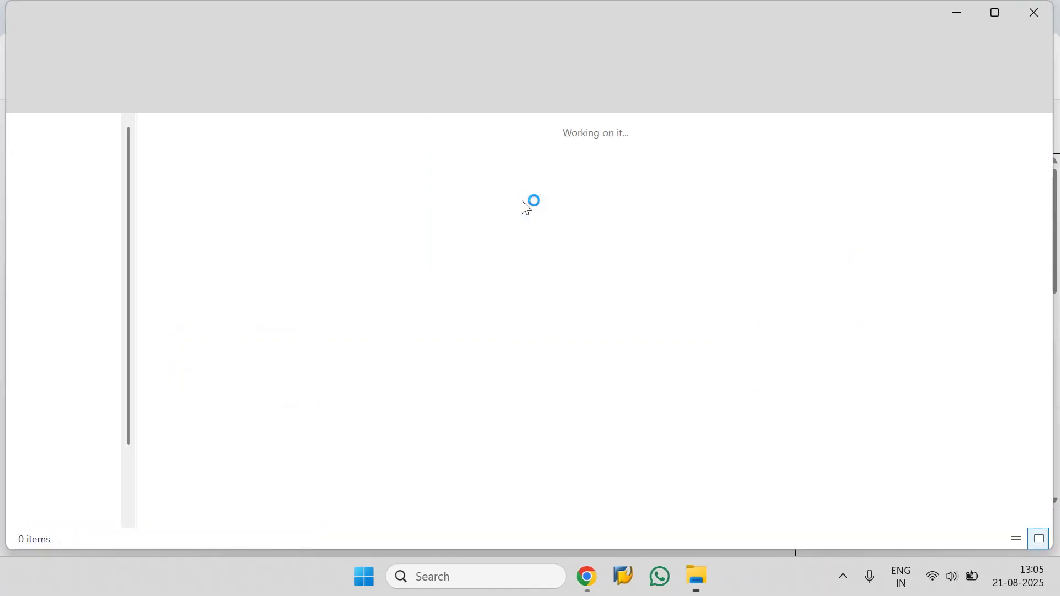
pyautogui.click(390, 202)
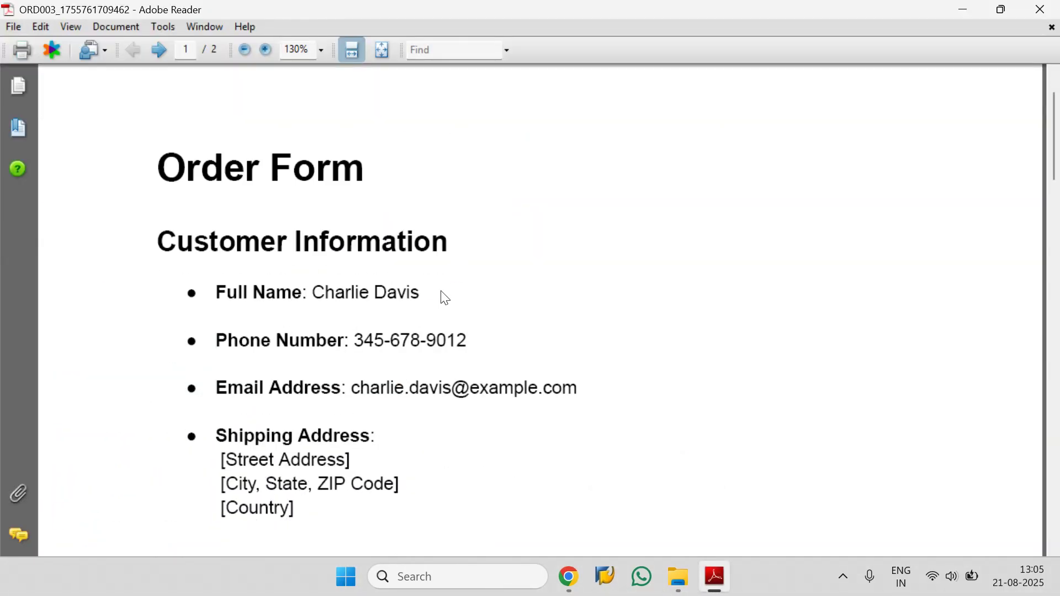
pyautogui.moveTo(429, 290); pyautogui.dragTo(312, 294)
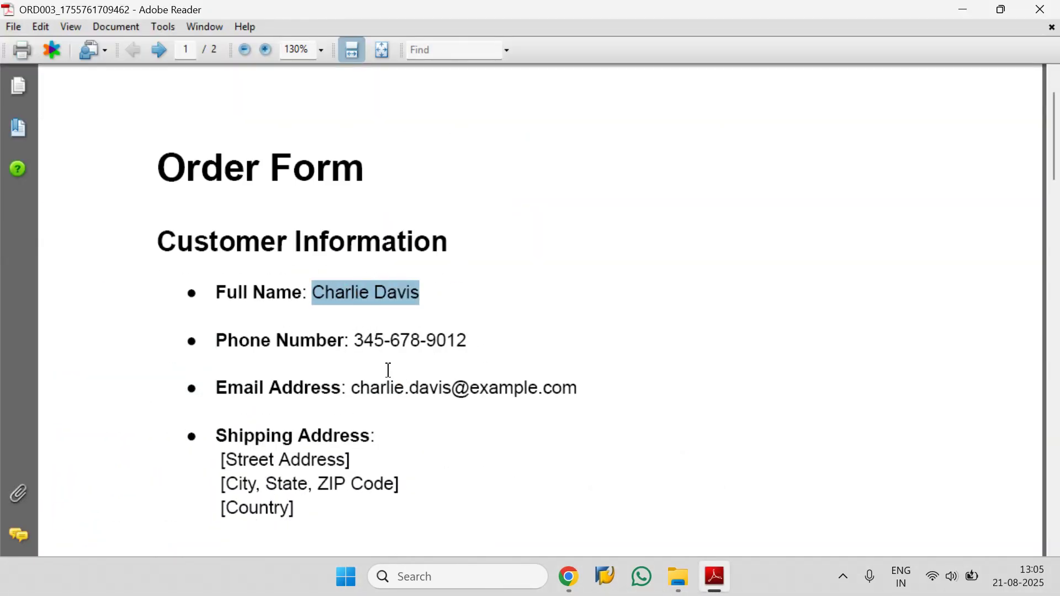
# Compare the PDF with the Orders Database by clearing the row selection, selecting only the May 12, 2025 row and returning to Adobe Reader.
pyautogui.click(456, 494)
pyautogui.click(332, 2)
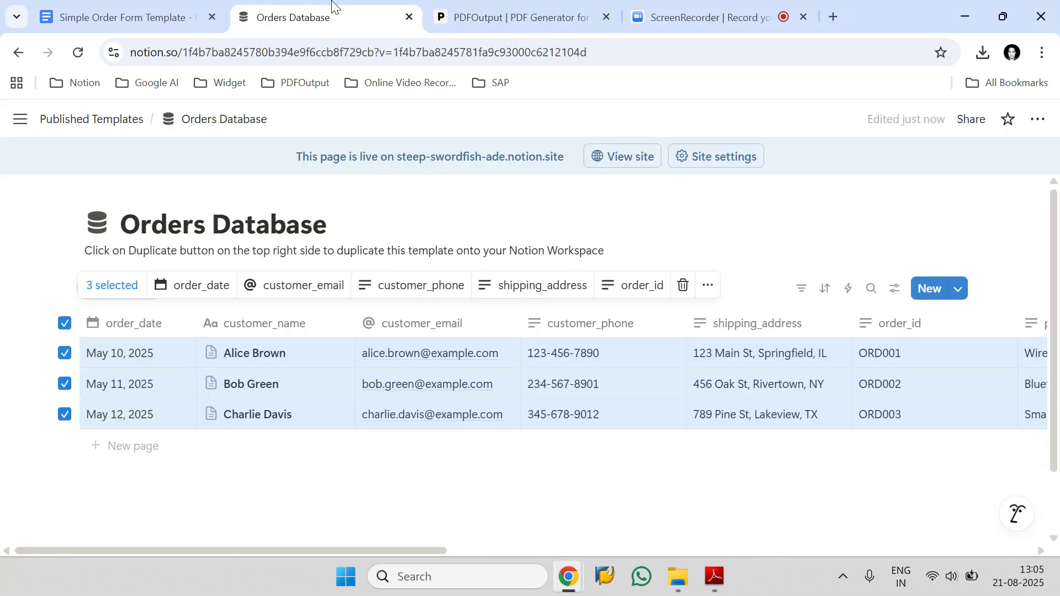
pyautogui.click(312, 474)
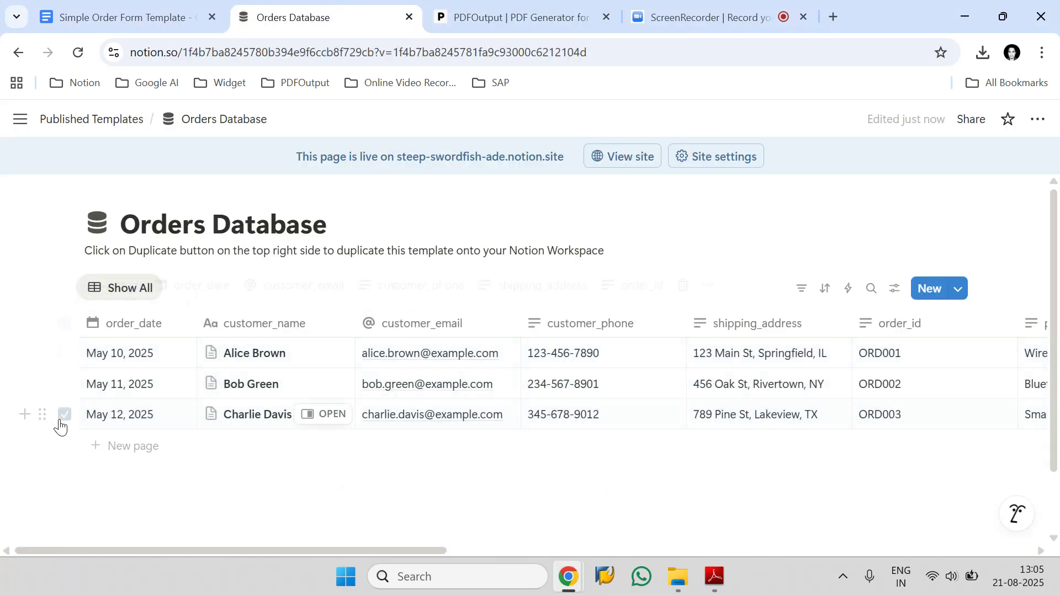
pyautogui.click(62, 420)
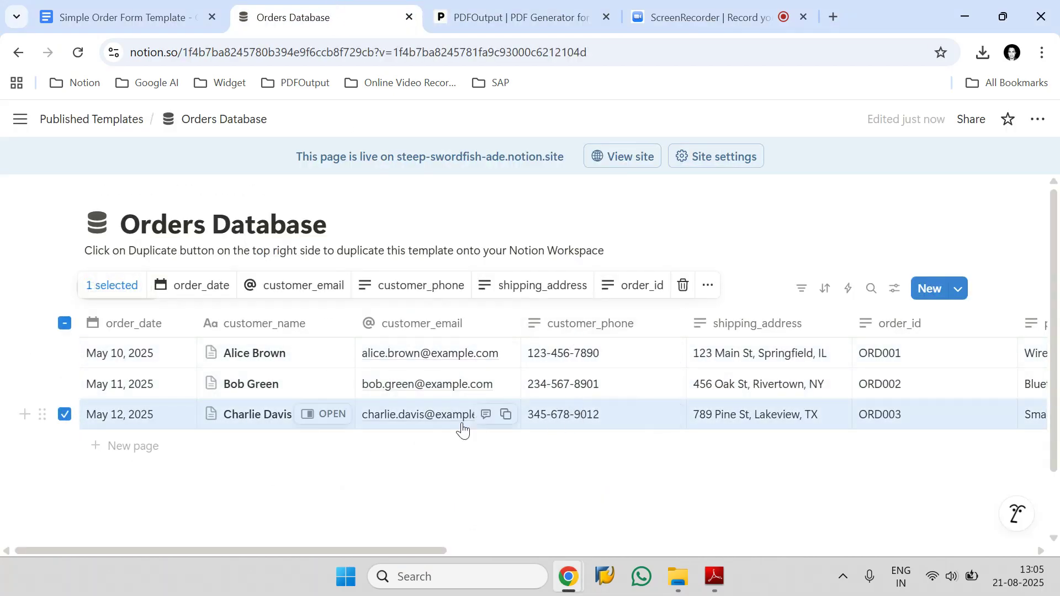
pyautogui.click(713, 576)
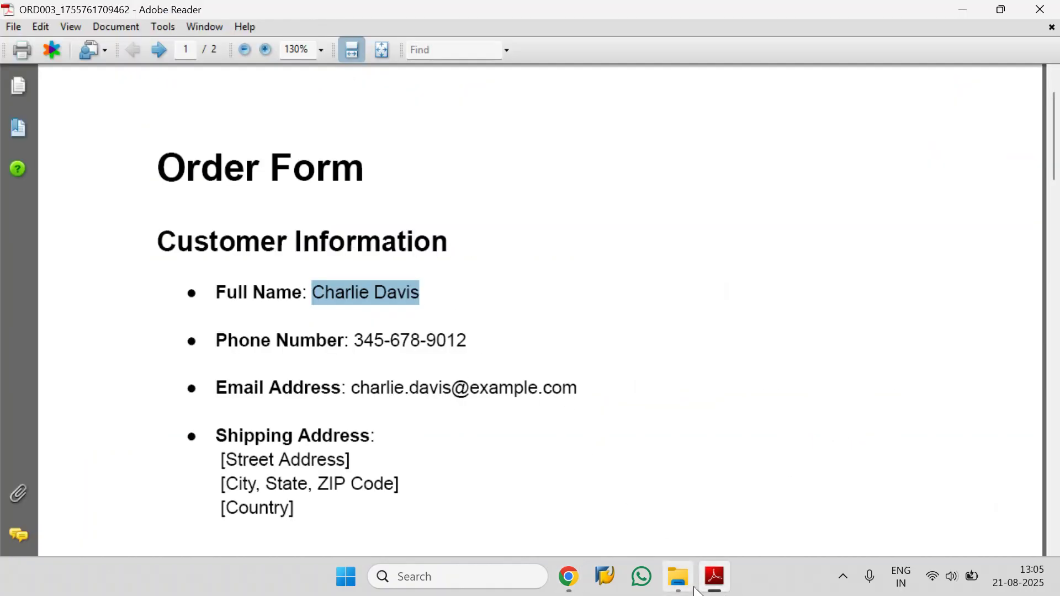
# Open the second and first orders' PDFs from the Downloads folder and compare the three filled-in order forms.
pyautogui.click(678, 576)
pyautogui.doubleClick(293, 188)
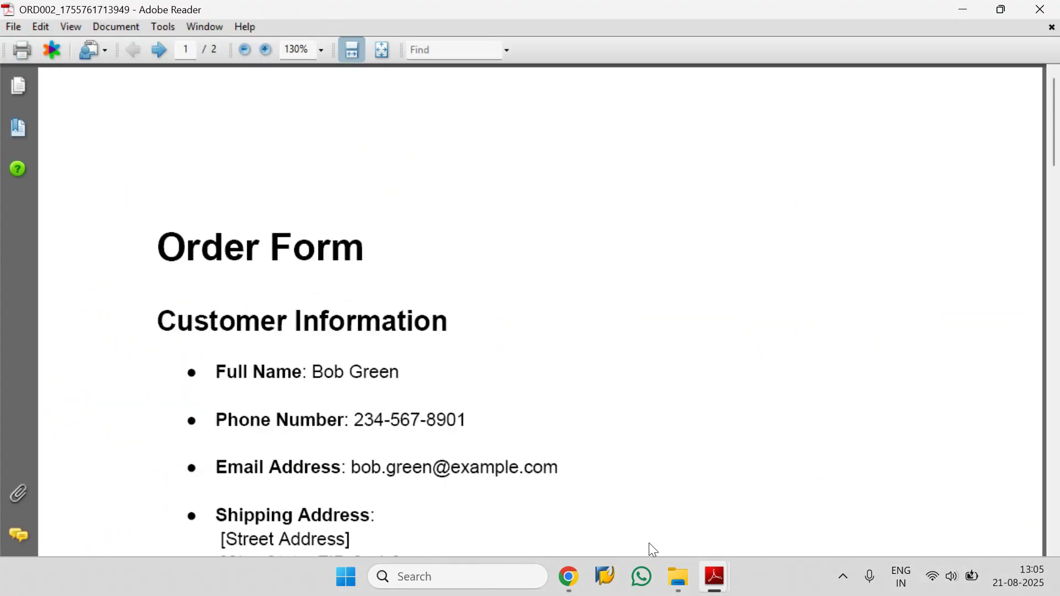
pyautogui.click(678, 576)
pyautogui.doubleClick(190, 185)
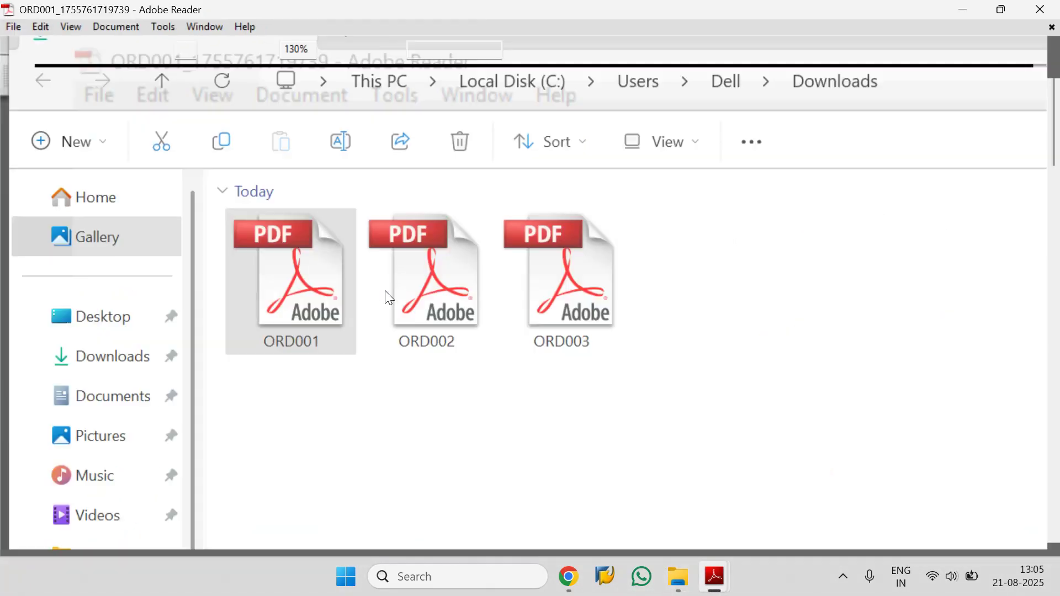
pyautogui.moveTo(712, 580)
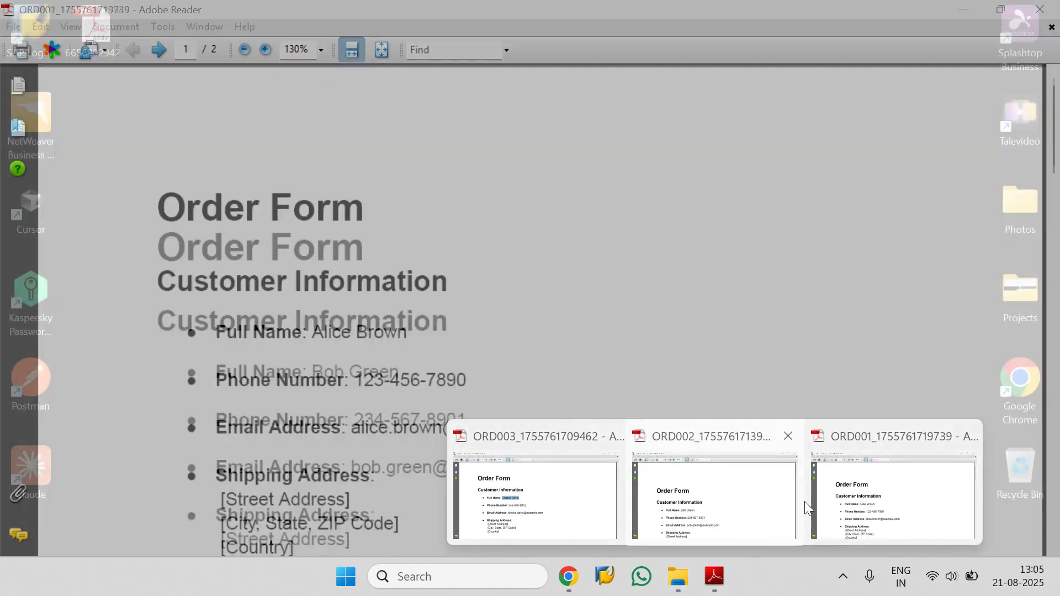
pyautogui.moveTo(624, 511)
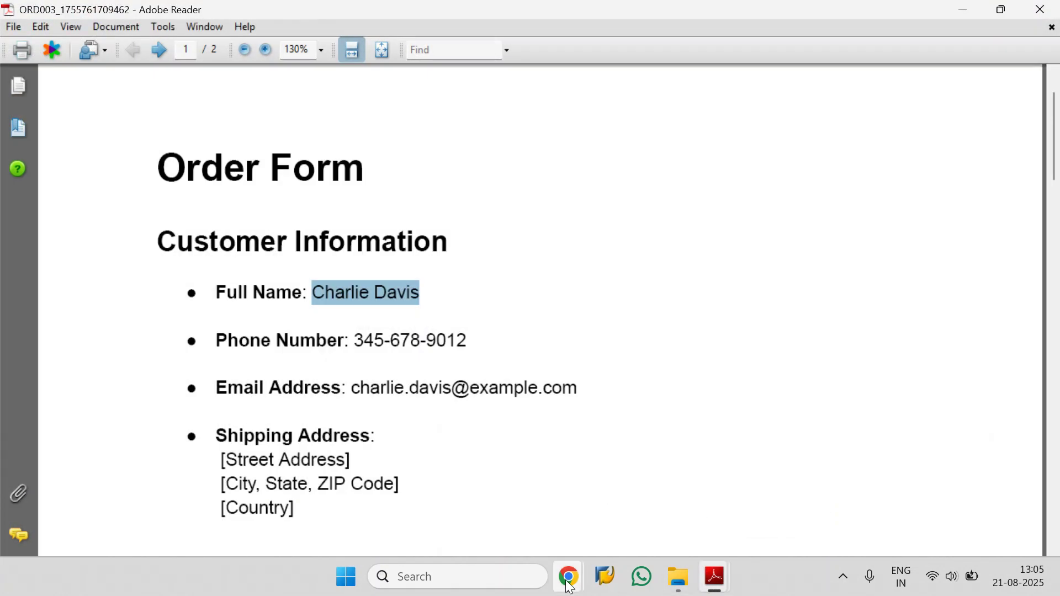
# Return to PDFOutput in Chrome, open the support chat and close it again.
pyautogui.moveTo(569, 576)
pyautogui.click(520, 519)
pyautogui.click(500, 6)
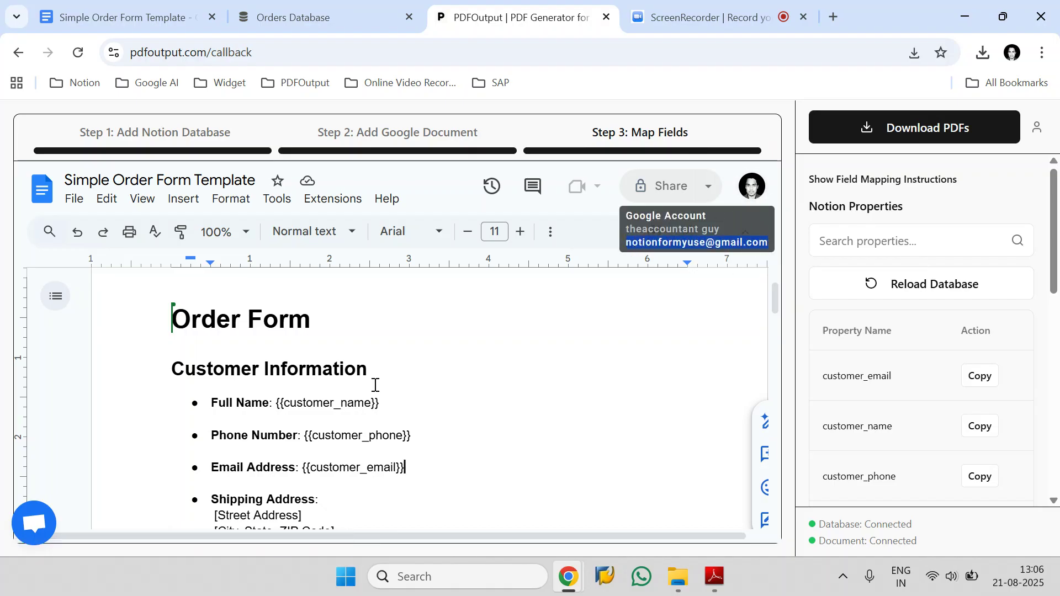
pyautogui.click(27, 531)
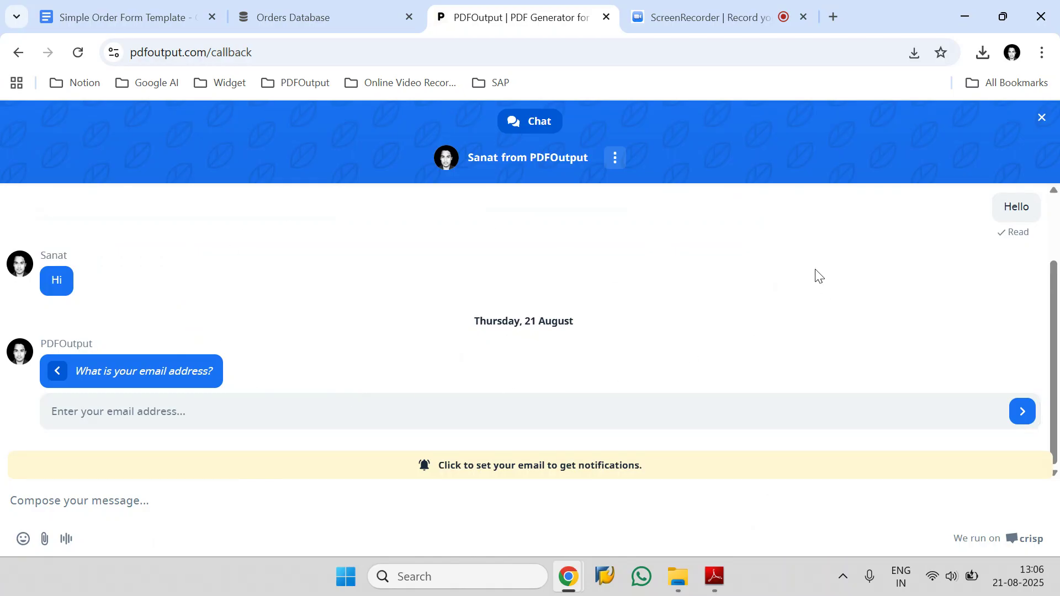
pyautogui.click(1041, 118)
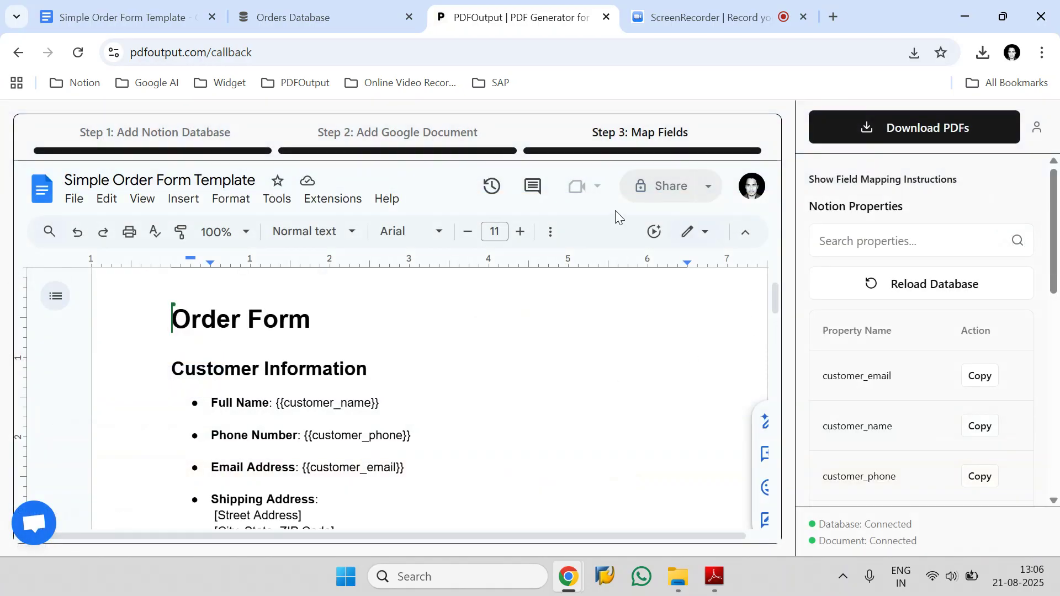